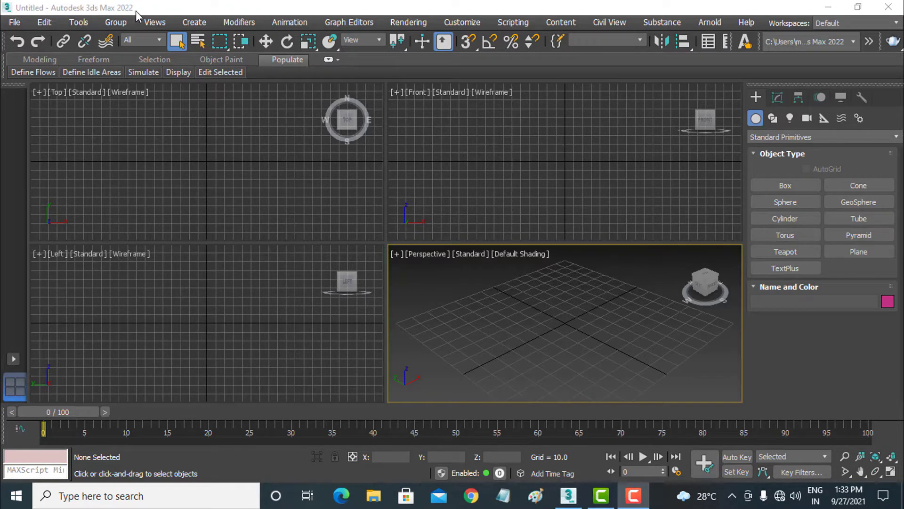
# - Create a sphere at the scene centre from Standard Primitives
pyautogui.click(505, 187)
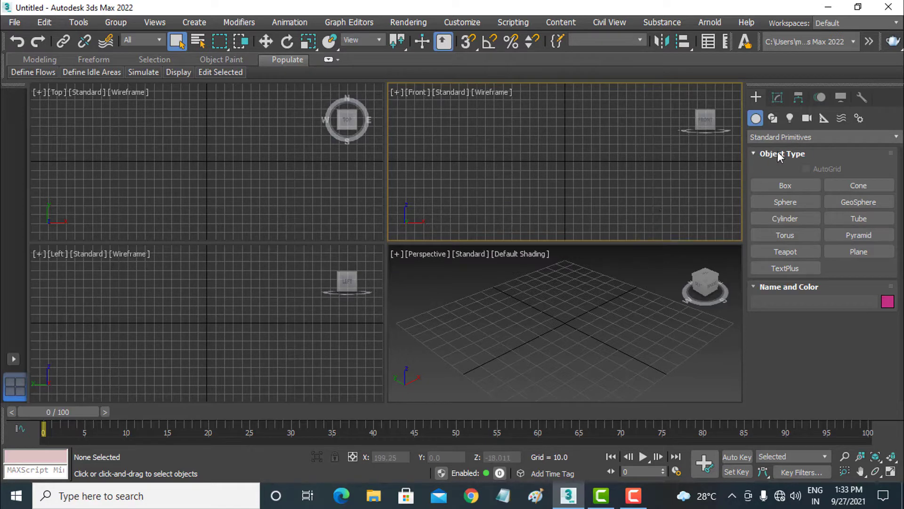
pyautogui.click(793, 137)
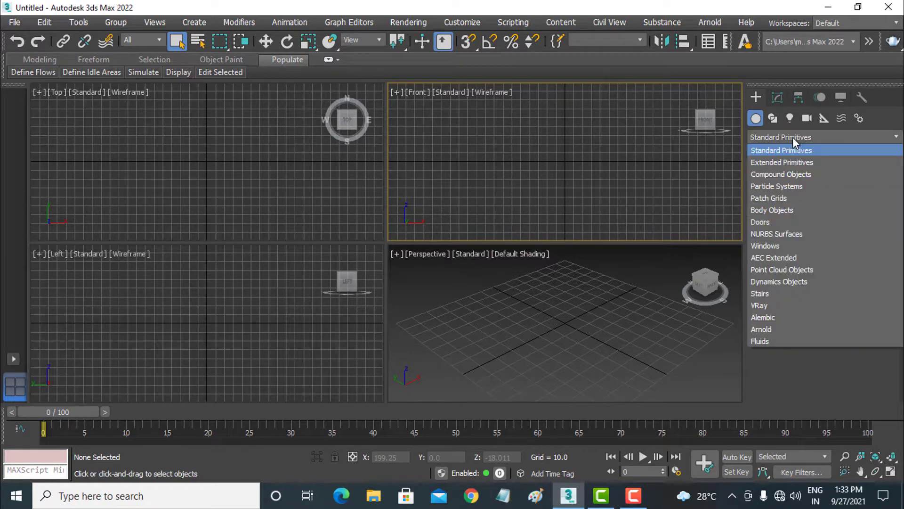
pyautogui.click(791, 176)
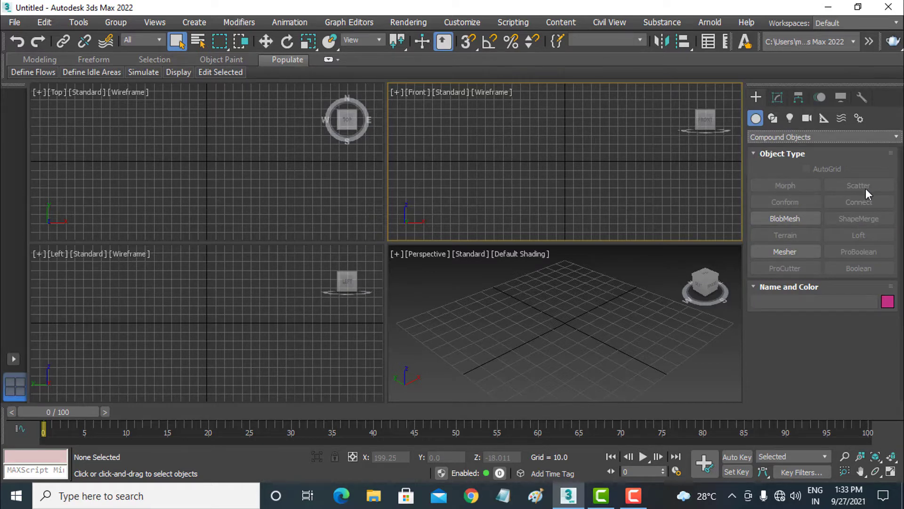
pyautogui.click(769, 137)
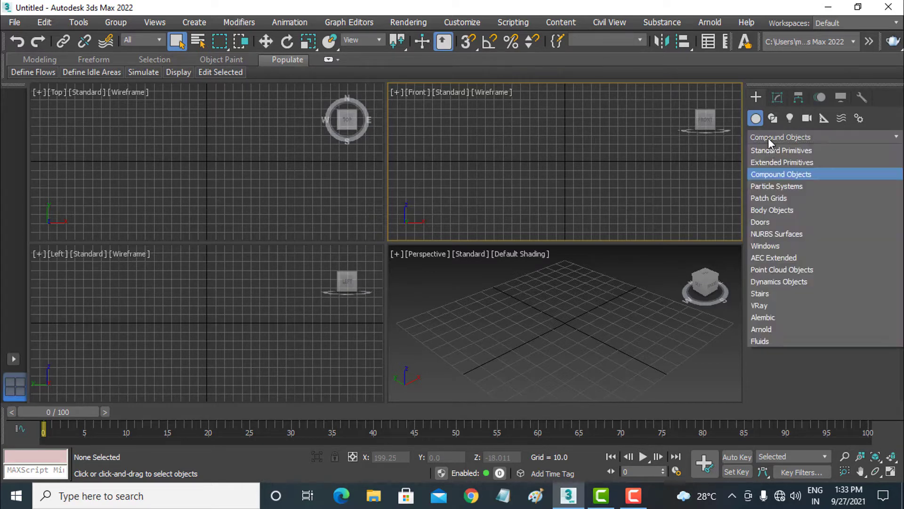
pyautogui.click(770, 151)
pyautogui.click(790, 202)
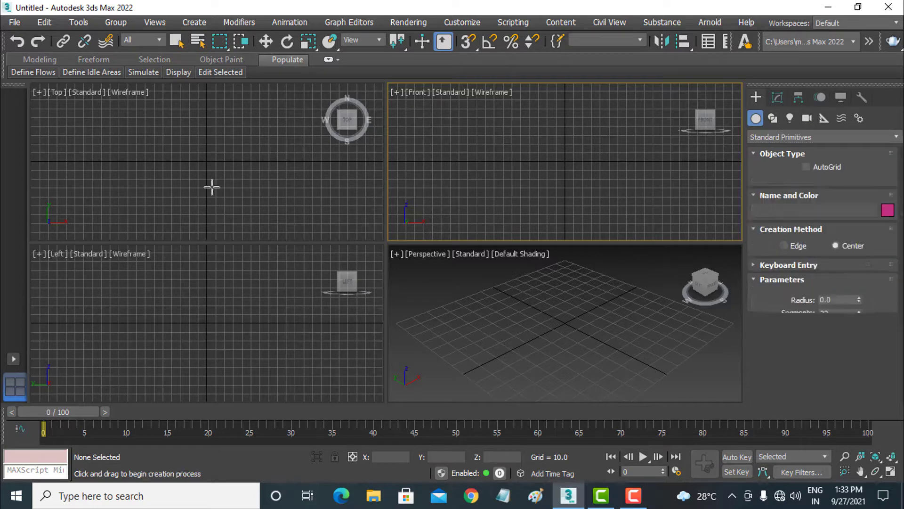
pyautogui.moveTo(206, 160); pyautogui.dragTo(218, 123)
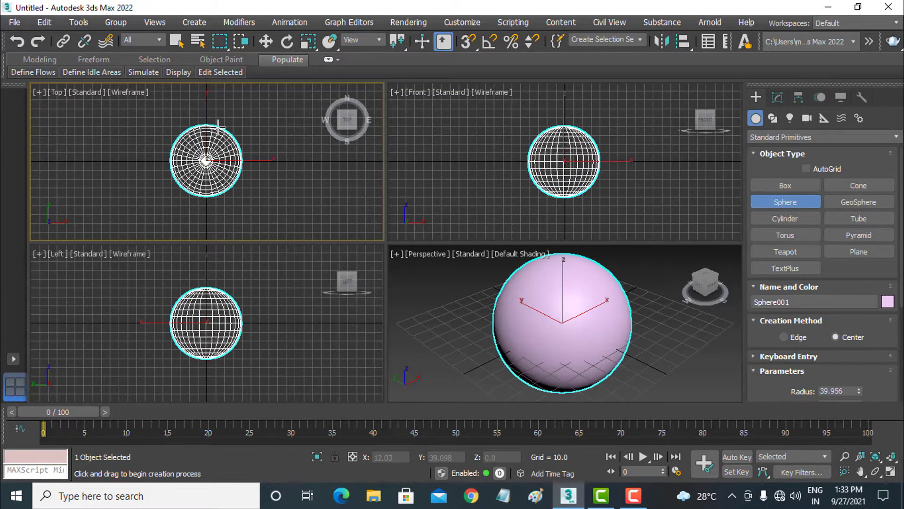
# - Add a small pointed cone right of the sphere, then select the sphere
pyautogui.click(858, 186)
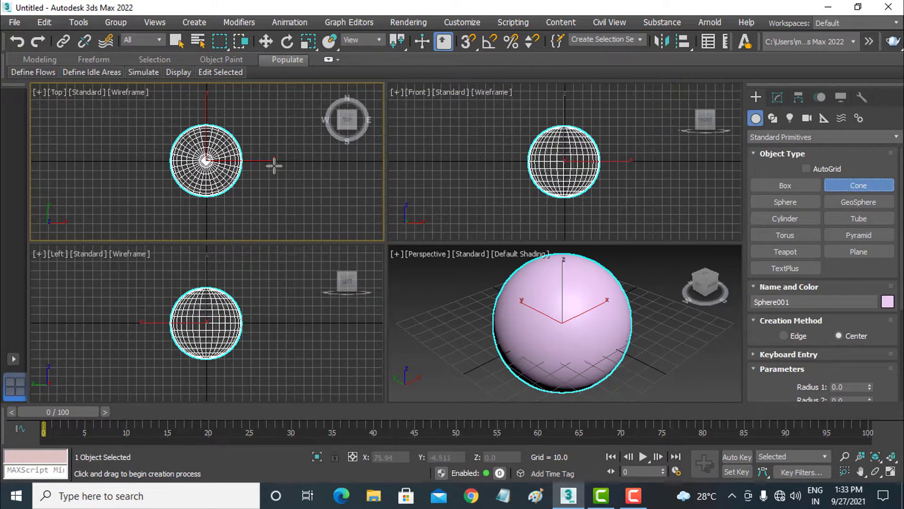
pyautogui.moveTo(274, 165); pyautogui.dragTo(276, 157)
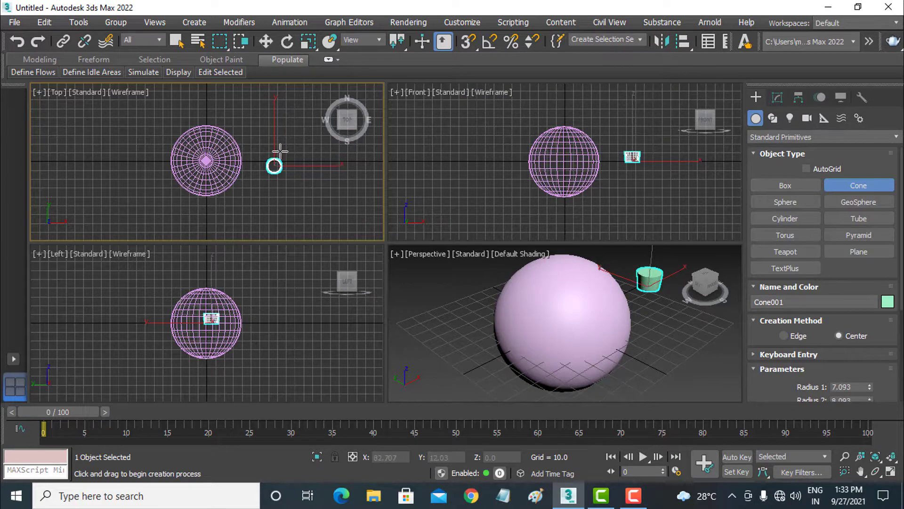
pyautogui.click(279, 159)
pyautogui.click(267, 41)
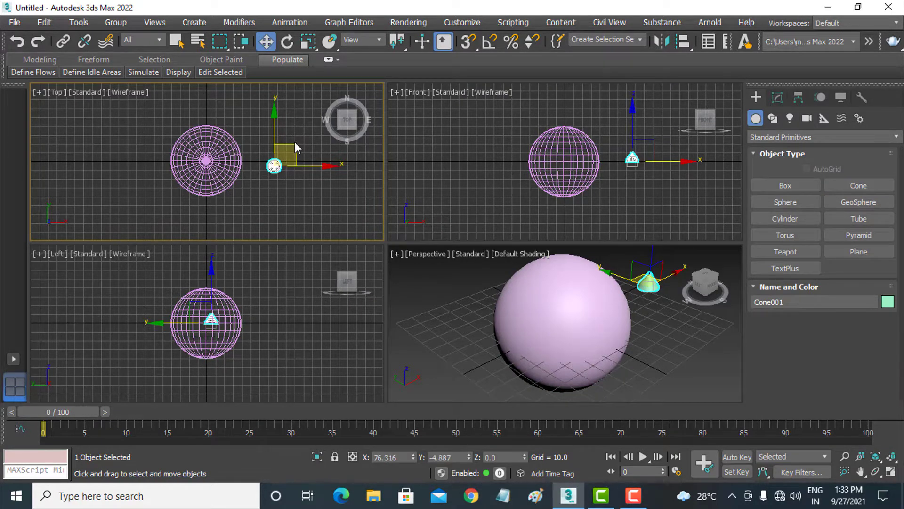
pyautogui.click(225, 150)
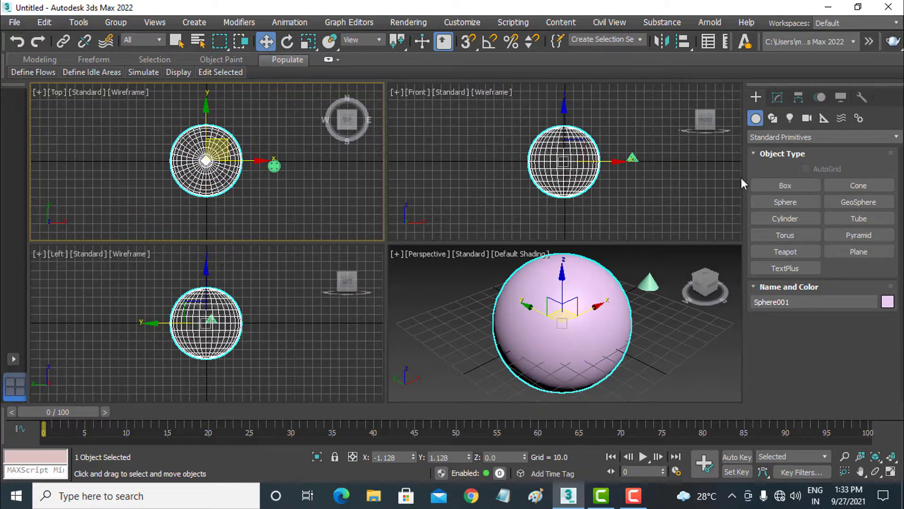
# - Abandon a Scatter started on the sphere and select the cone instead
pyautogui.click(770, 138)
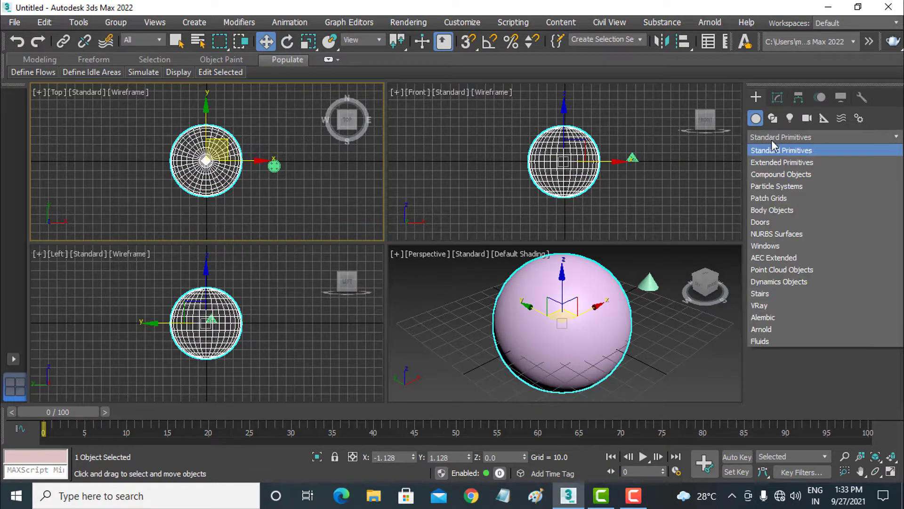
pyautogui.click(771, 175)
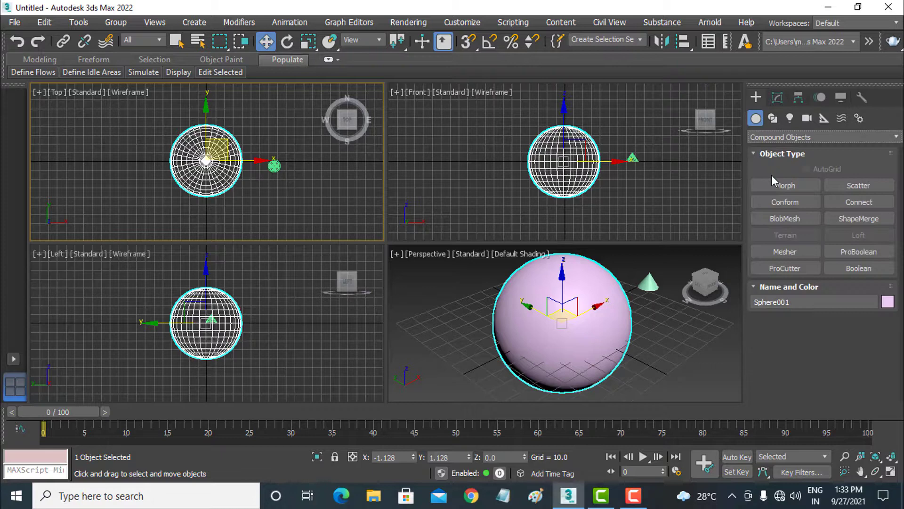
pyautogui.click(874, 185)
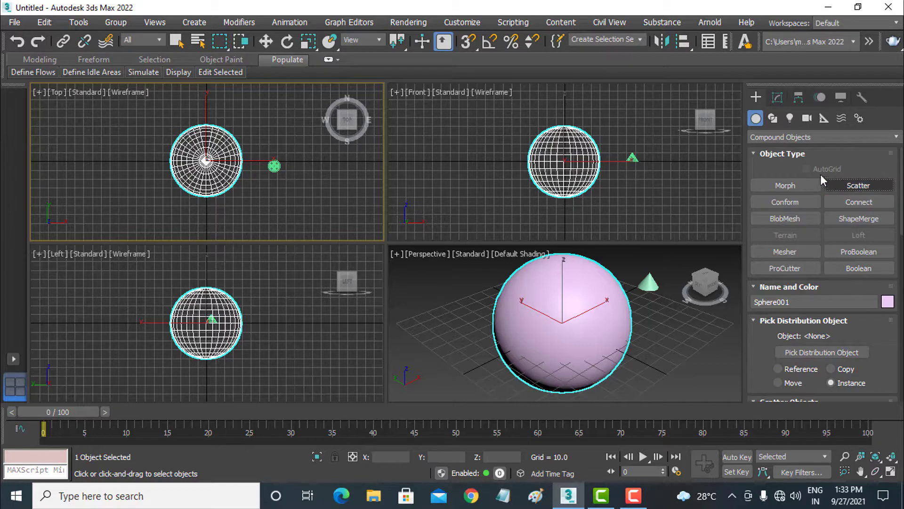
pyautogui.click(270, 42)
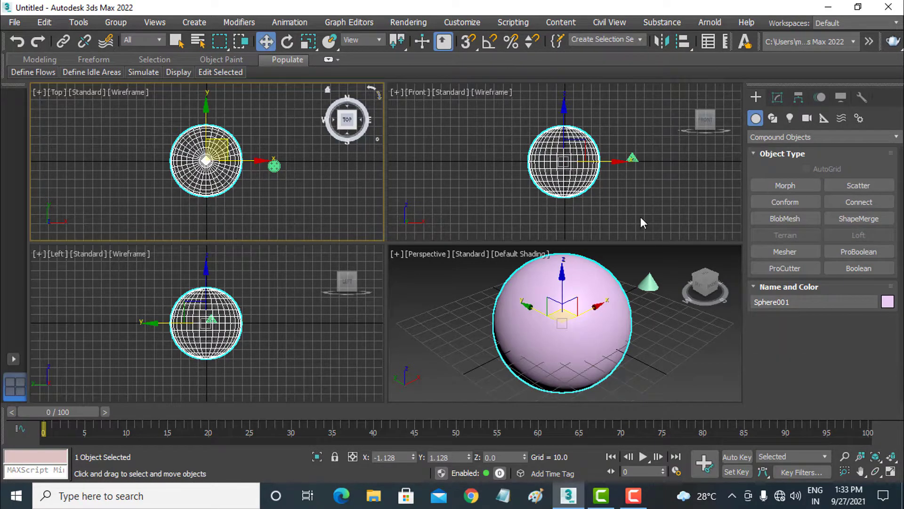
pyautogui.click(640, 216)
pyautogui.click(633, 159)
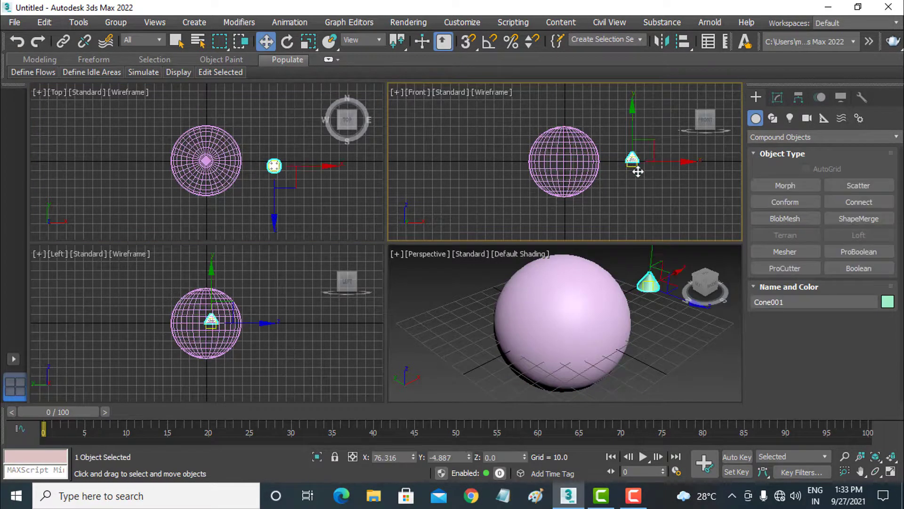
# - Scatter the cone onto the sphere and orbit Perspective to see the cone tip
pyautogui.click(859, 185)
pyautogui.click(806, 352)
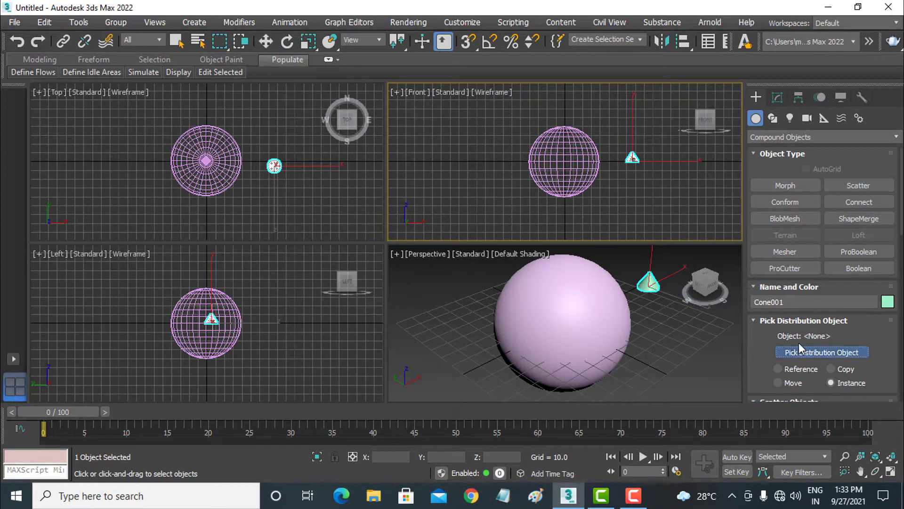
pyautogui.click(578, 175)
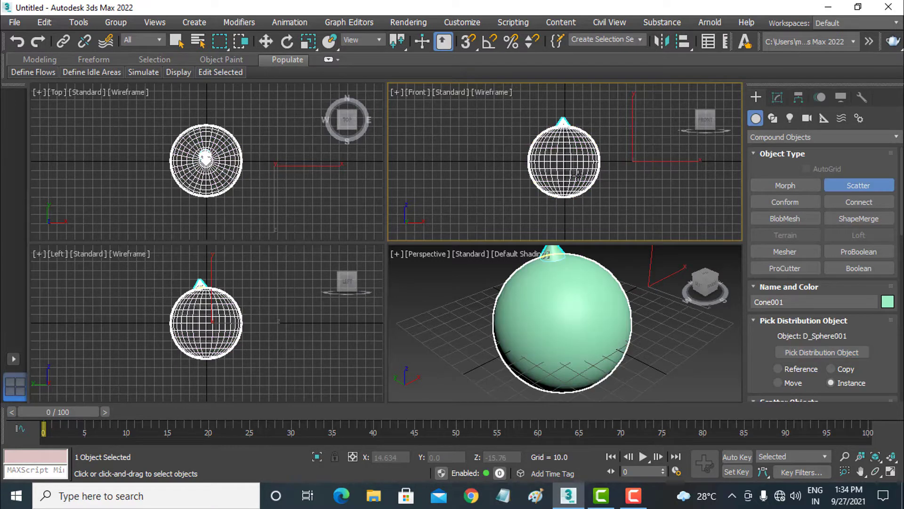
pyautogui.click(595, 309)
pyautogui.keyDown('alt'); pyautogui.moveTo(594, 309); pyautogui.dragTo(587, 326, button='middle'); pyautogui.keyUp('alt')
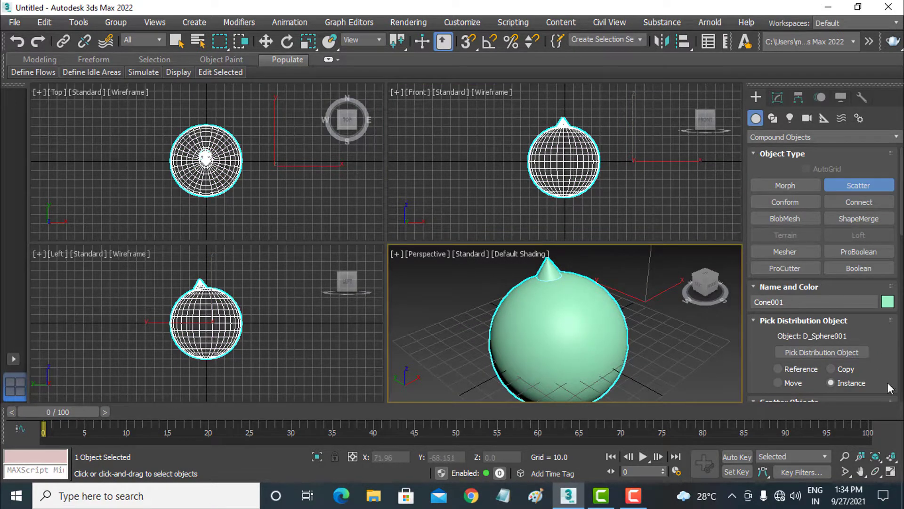
pyautogui.moveTo(886, 389); pyautogui.dragTo(882, 335)
pyautogui.scroll(-2, 881, 332)
pyautogui.scroll(-2, 885, 325)
pyautogui.scroll(-2, 889, 318)
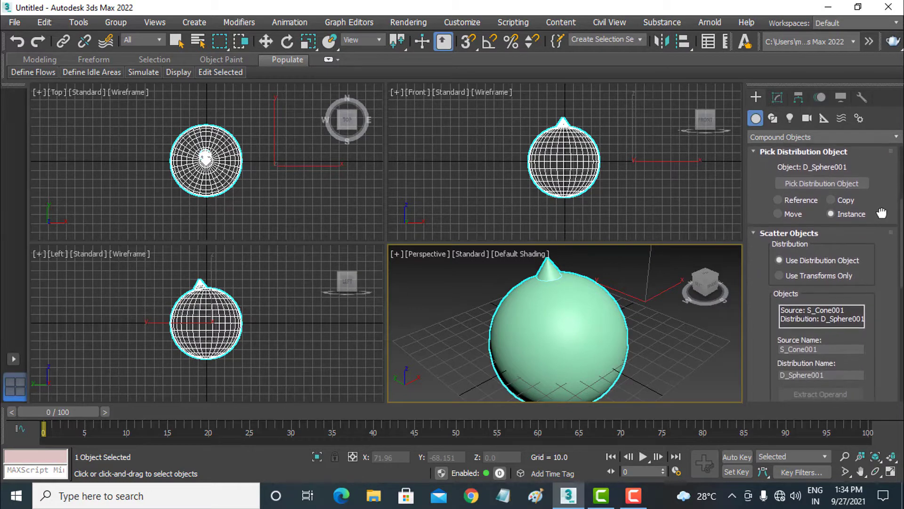
pyautogui.scroll(-1, 888, 316)
pyautogui.scroll(-4, 881, 282)
pyautogui.scroll(-1, 876, 202)
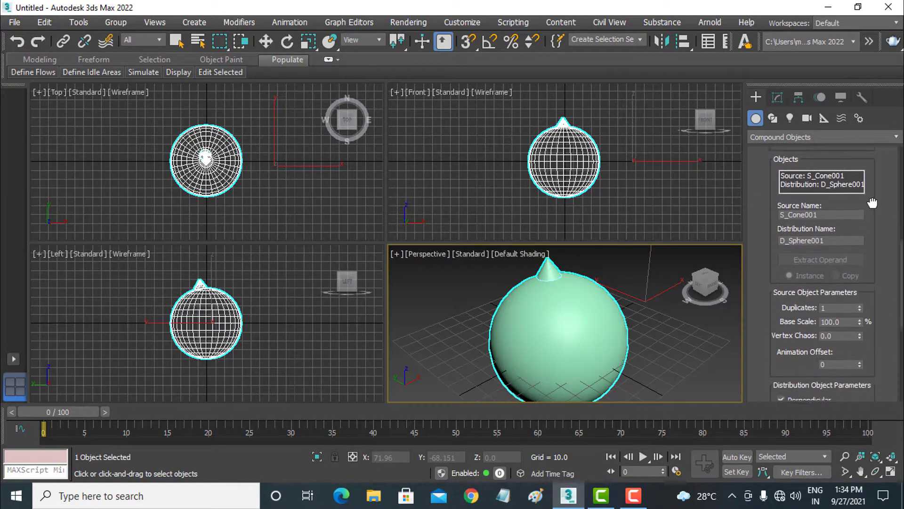
pyautogui.scroll(-1, 873, 171)
pyautogui.scroll(-1, 872, 171)
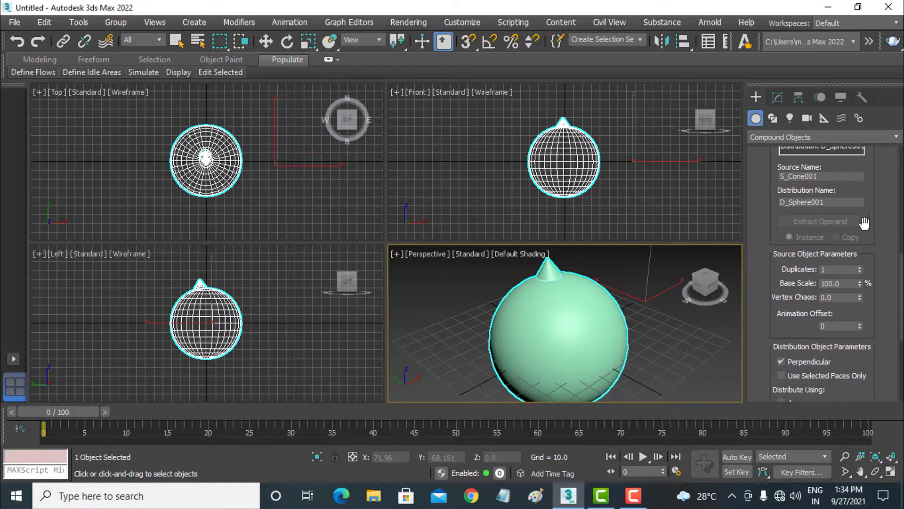
pyautogui.click(860, 268)
pyautogui.click(860, 268)
pyautogui.click(860, 268)
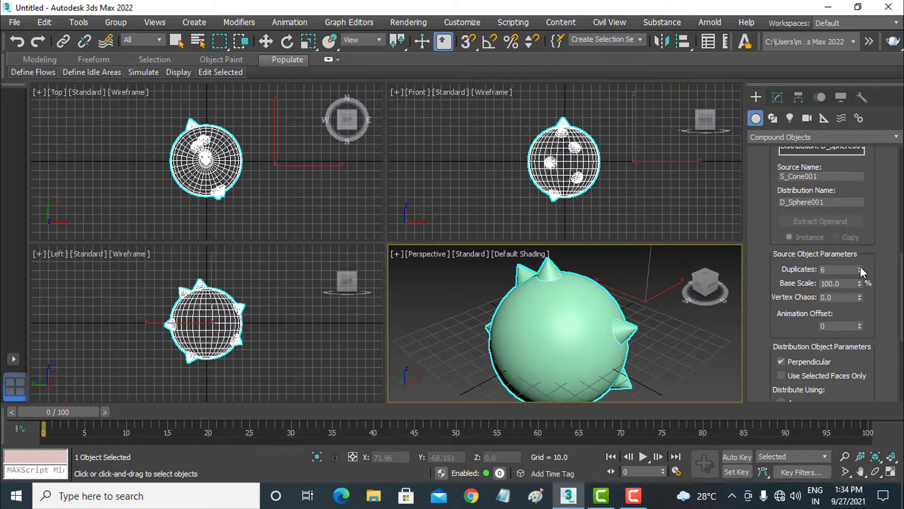
pyautogui.click(860, 268)
pyautogui.click(860, 267)
pyautogui.rightClick(860, 267)
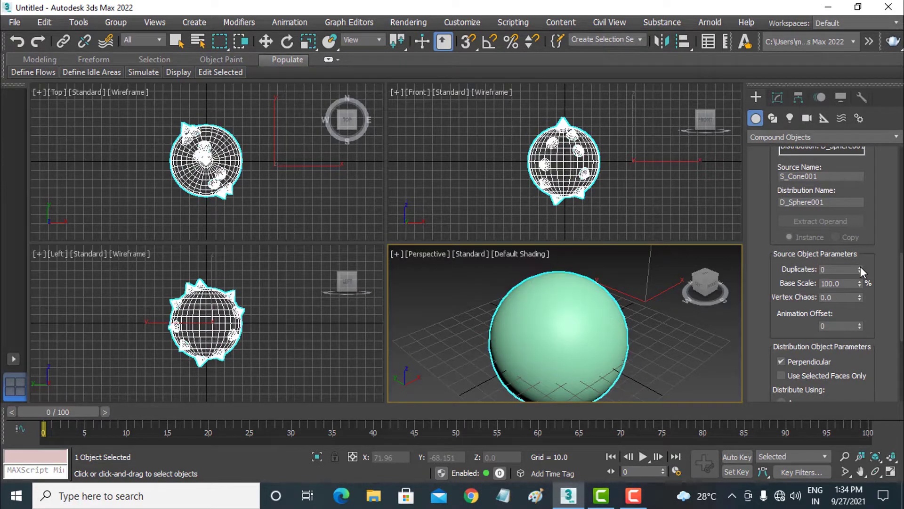
pyautogui.click(860, 266)
pyautogui.moveTo(878, 320); pyautogui.dragTo(875, 263)
pyautogui.moveTo(860, 225)
pyautogui.mouseDown()
pyautogui.moveTo(855, 351)
pyautogui.moveTo(873, 100)
pyautogui.moveTo(872, 246)
pyautogui.mouseUp()
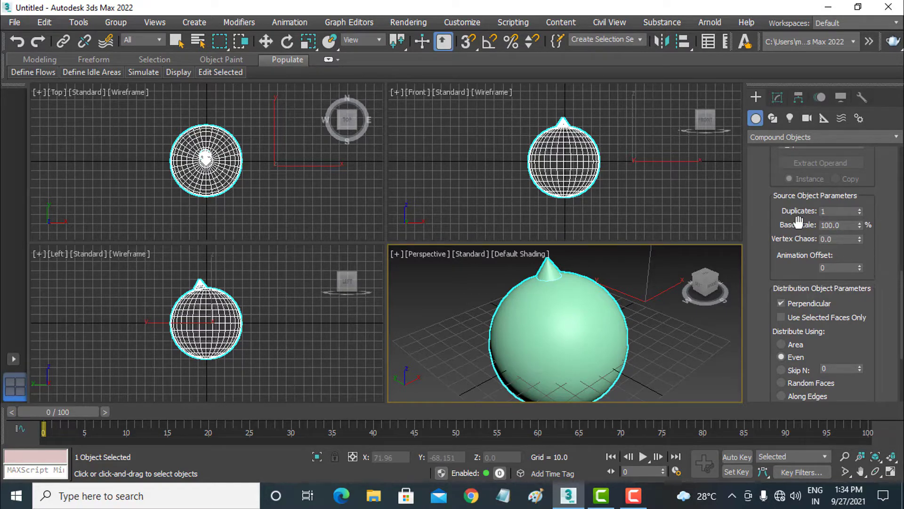
pyautogui.moveTo(882, 317); pyautogui.dragTo(879, 230)
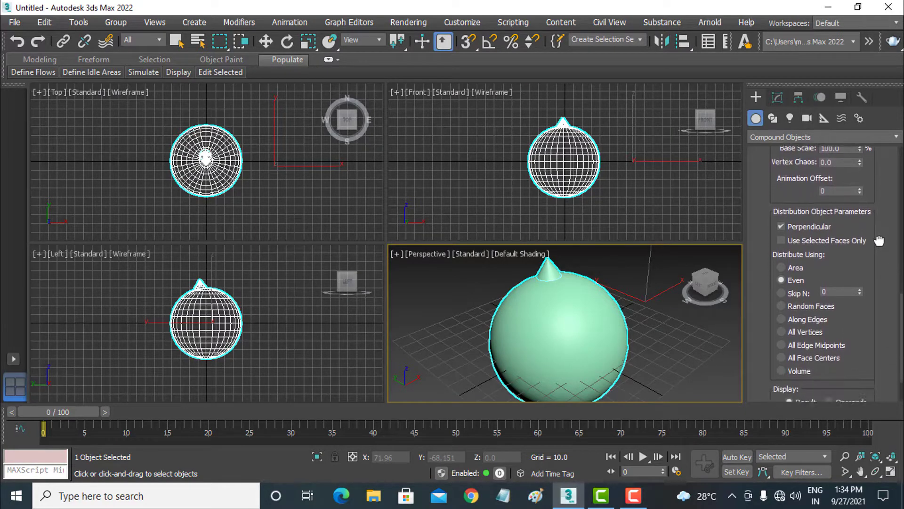
# - Toggle Perpendicular off and on, and try Area, Even, Random Faces and Along Edges distribution
pyautogui.click(811, 216)
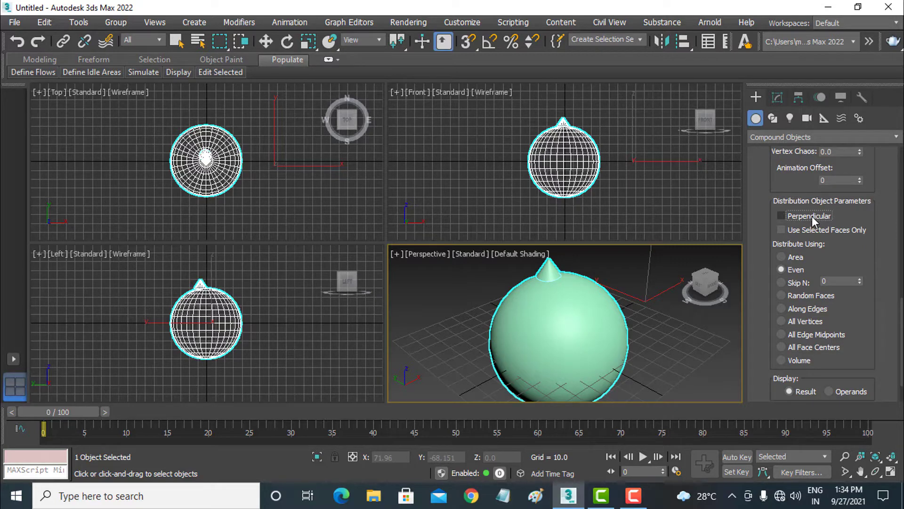
pyautogui.click(812, 216)
pyautogui.click(794, 258)
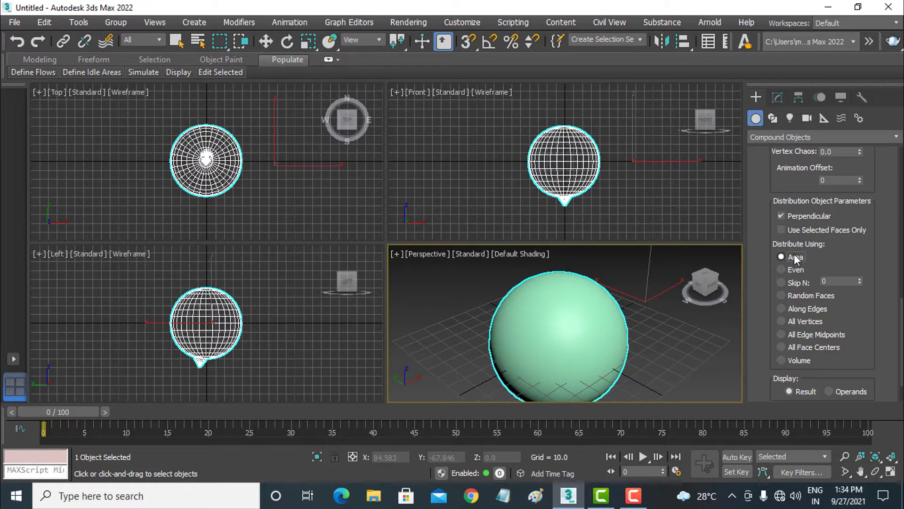
pyautogui.click(787, 272)
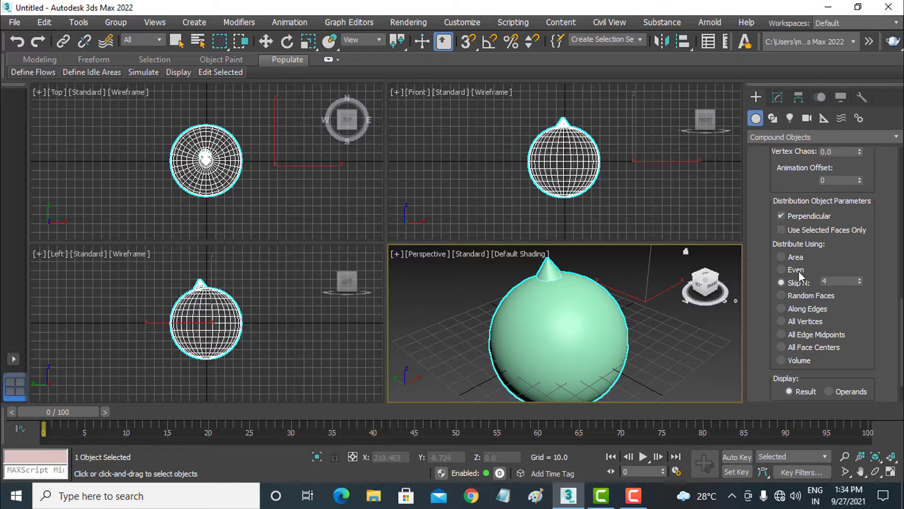
pyautogui.click(816, 295)
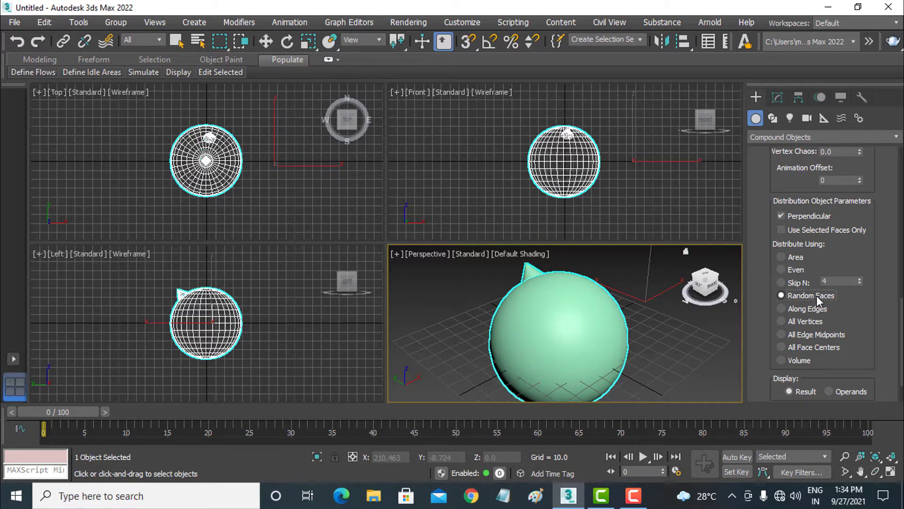
pyautogui.click(812, 310)
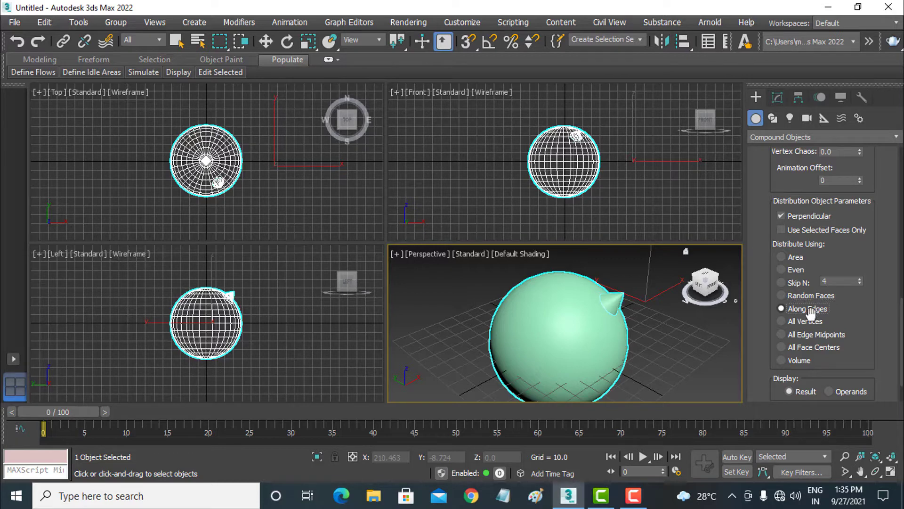
# - Distribute the cones on All Vertices and maximize the Perspective viewport
pyautogui.click(811, 321)
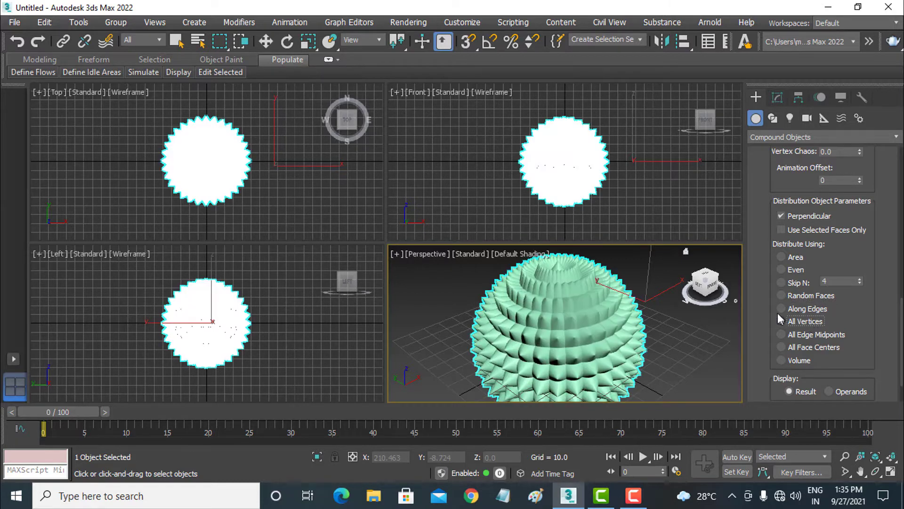
pyautogui.rightClick(569, 322)
pyautogui.click(581, 358)
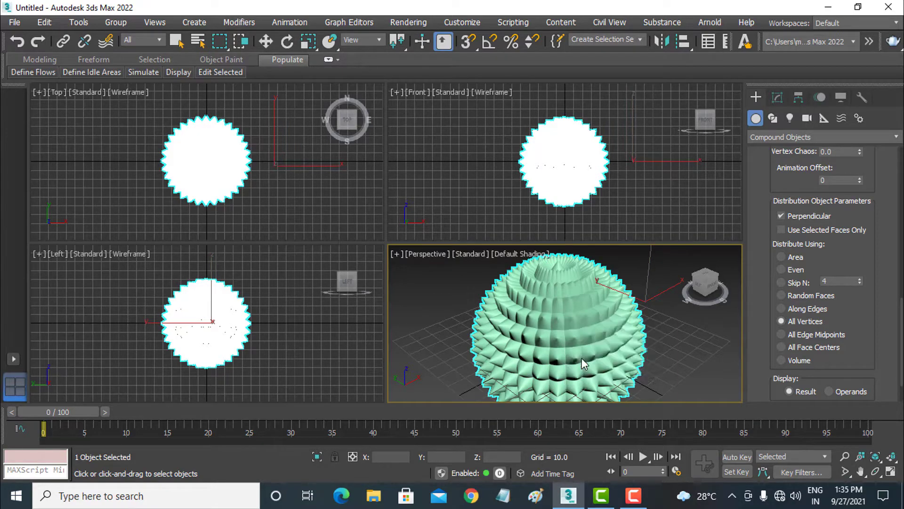
pyautogui.hotkey('alt', 'w')
pyautogui.scroll(-2, 437, 303)
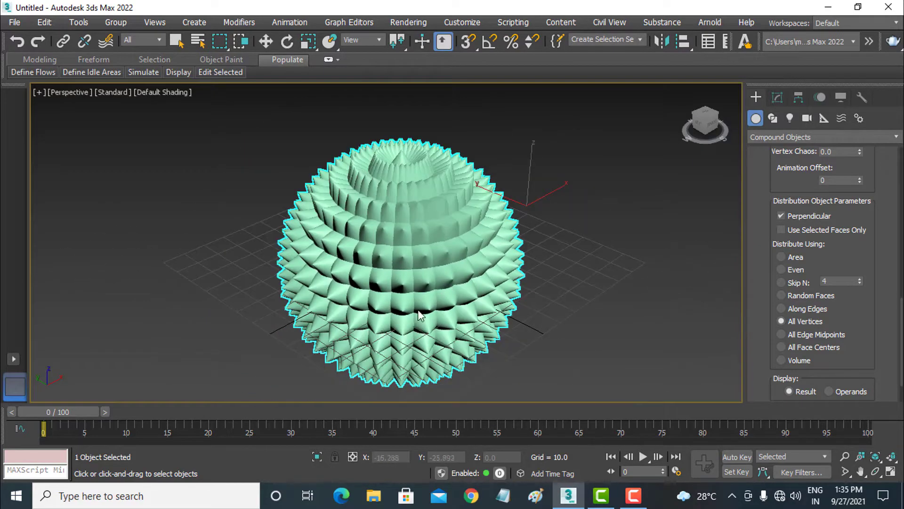
pyautogui.moveTo(445, 302)
pyautogui.keyDown('alt'); pyautogui.mouseDown(button='middle')
pyautogui.moveTo(434, 279)
pyautogui.moveTo(538, 266)
pyautogui.moveTo(569, 248)
pyautogui.moveTo(585, 168)
pyautogui.moveTo(575, 157)
pyautogui.moveTo(525, 196)
pyautogui.moveTo(467, 304)
pyautogui.moveTo(443, 387)
pyautogui.moveTo(463, 305)
pyautogui.moveTo(533, 264)
pyautogui.moveTo(597, 250)
pyautogui.moveTo(602, 238)
pyautogui.moveTo(536, 222)
pyautogui.moveTo(460, 252)
pyautogui.moveTo(442, 279)
pyautogui.moveTo(440, 324)
pyautogui.moveTo(461, 324)
pyautogui.moveTo(468, 307)
pyautogui.mouseUp(button='middle'); pyautogui.keyUp('alt')
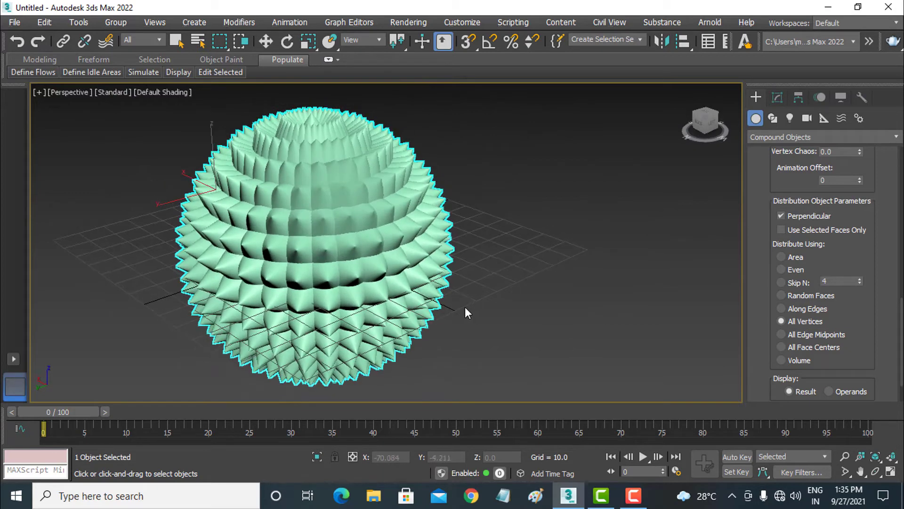
pyautogui.click(20, 24)
# - Reset the scene without saving and draw a plane in the Top viewport
pyautogui.click(19, 59)
pyautogui.click(440, 268)
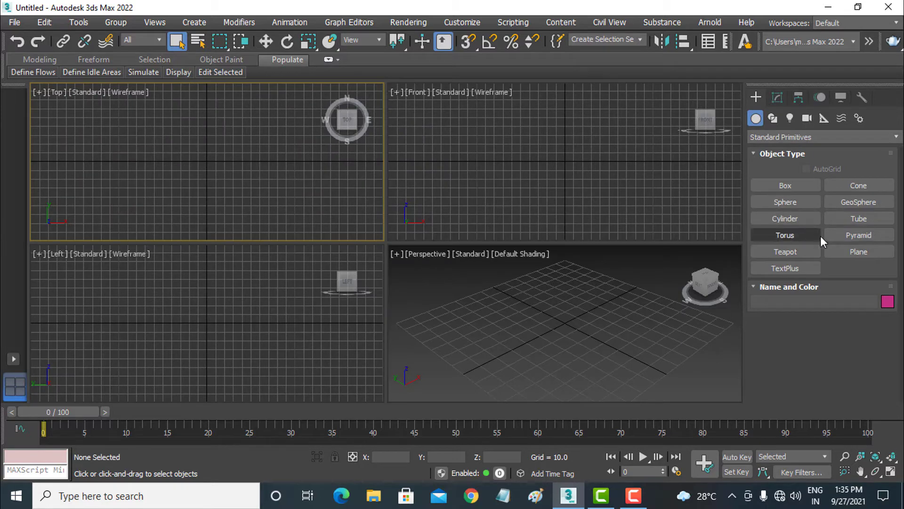
pyautogui.click(848, 254)
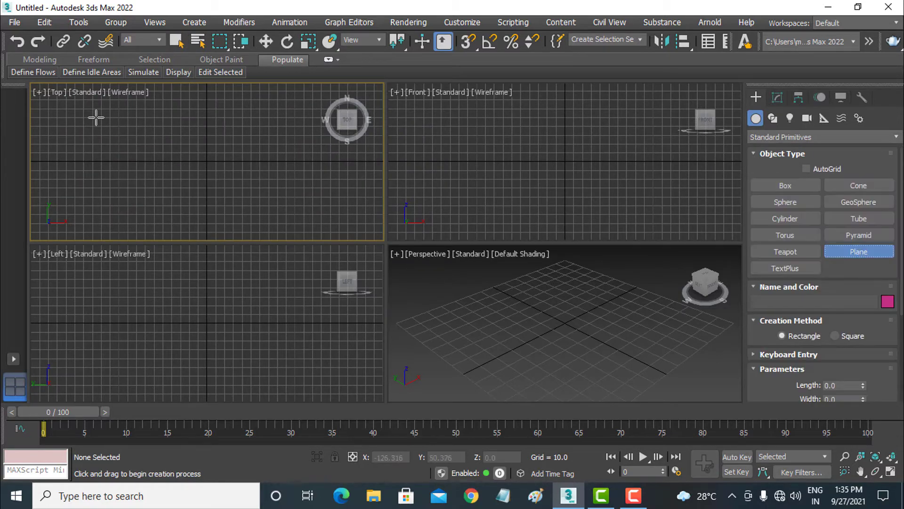
pyautogui.moveTo(95, 116)
pyautogui.mouseDown()
pyautogui.moveTo(246, 208)
pyautogui.moveTo(294, 221)
pyautogui.mouseUp()
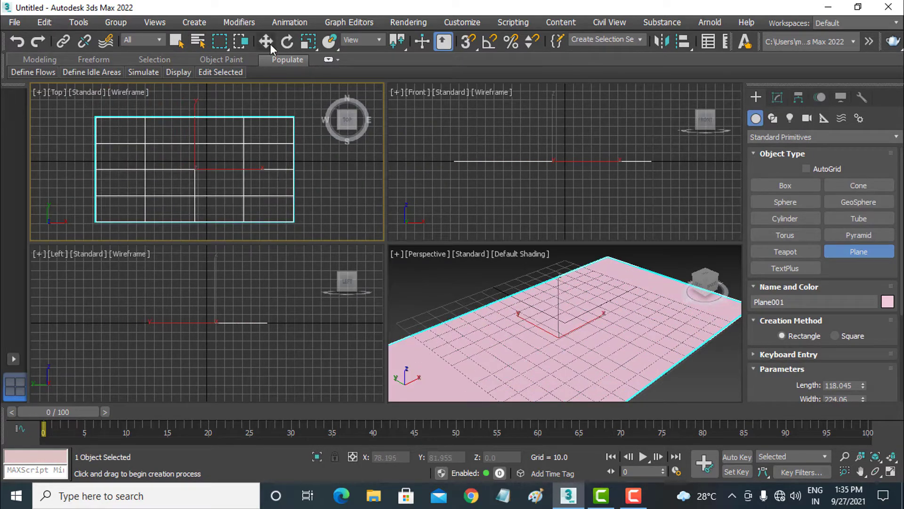
pyautogui.press('w')
# - Give the plane 8 length segments and 8 width segments
pyautogui.click(777, 97)
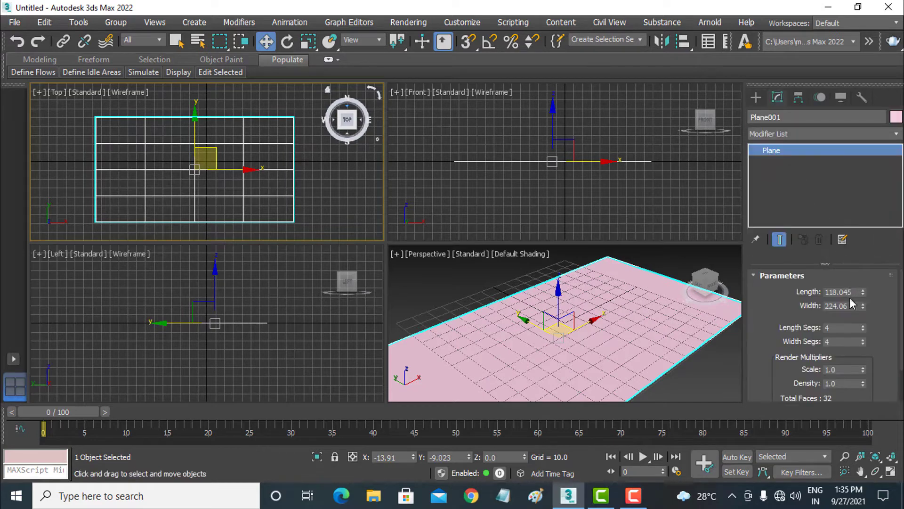
pyautogui.moveTo(846, 328); pyautogui.dragTo(810, 325)
pyautogui.press('Return')
pyautogui.moveTo(839, 342); pyautogui.dragTo(818, 343)
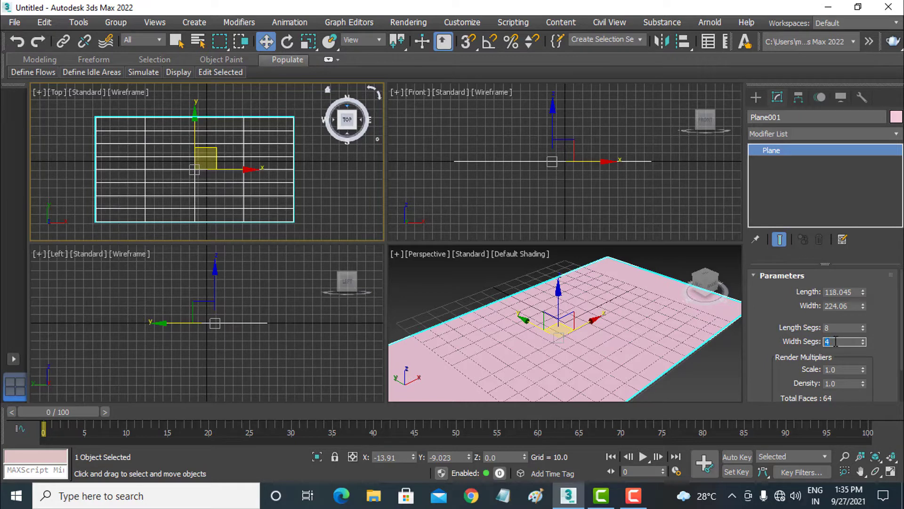
pyautogui.write('8')
pyautogui.click(847, 329)
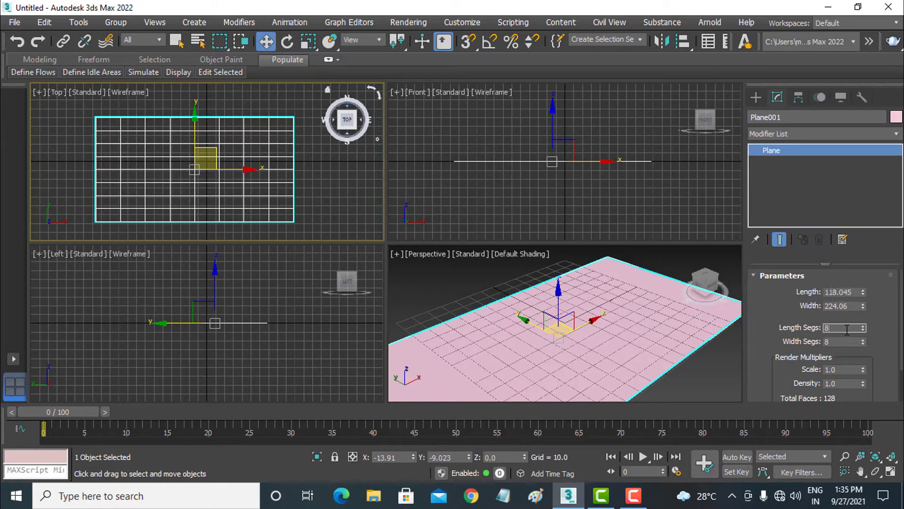
pyautogui.scroll(-3, 588, 351)
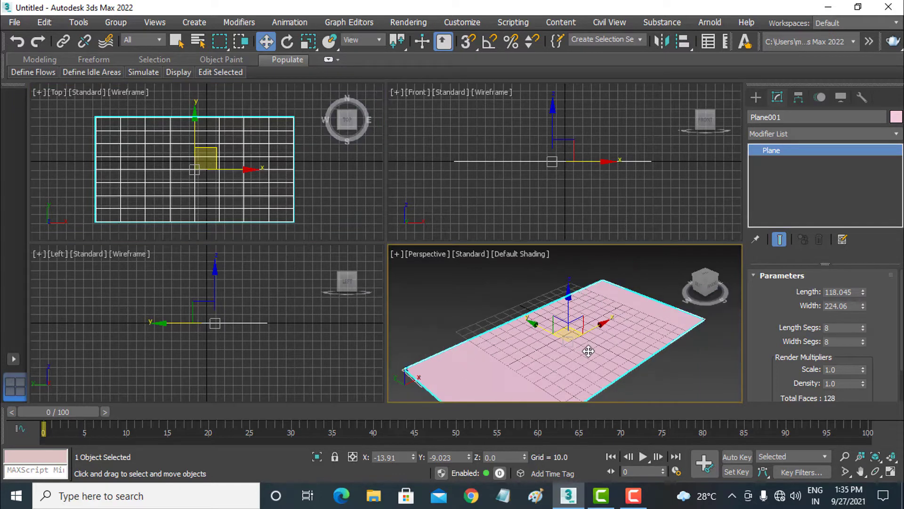
pyautogui.moveTo(589, 351); pyautogui.dragTo(596, 338, button='middle')
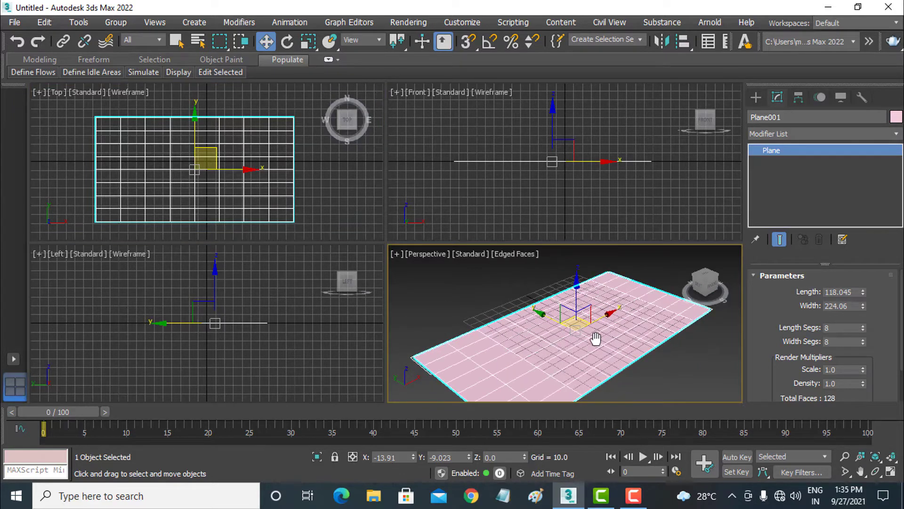
pyautogui.click(788, 134)
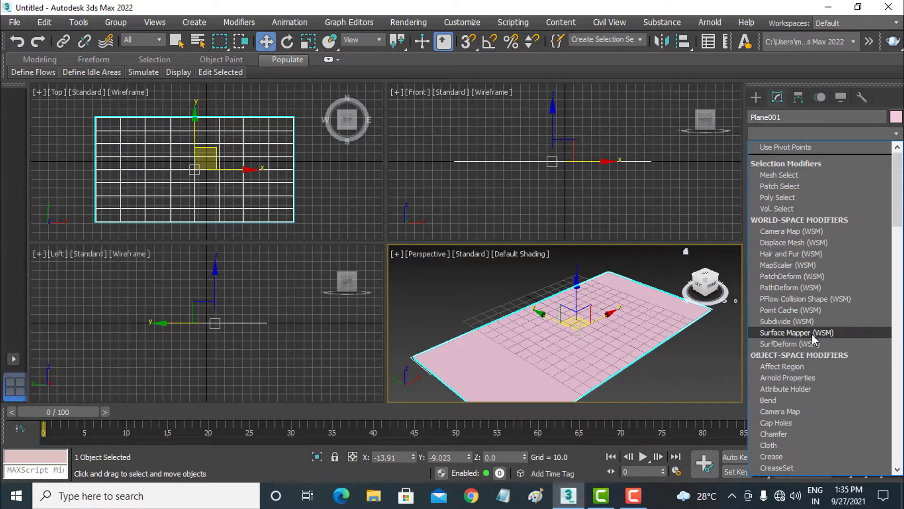
# - Apply a Noise modifier to the plane and raise its Z strength to 34.33
pyautogui.press('n')
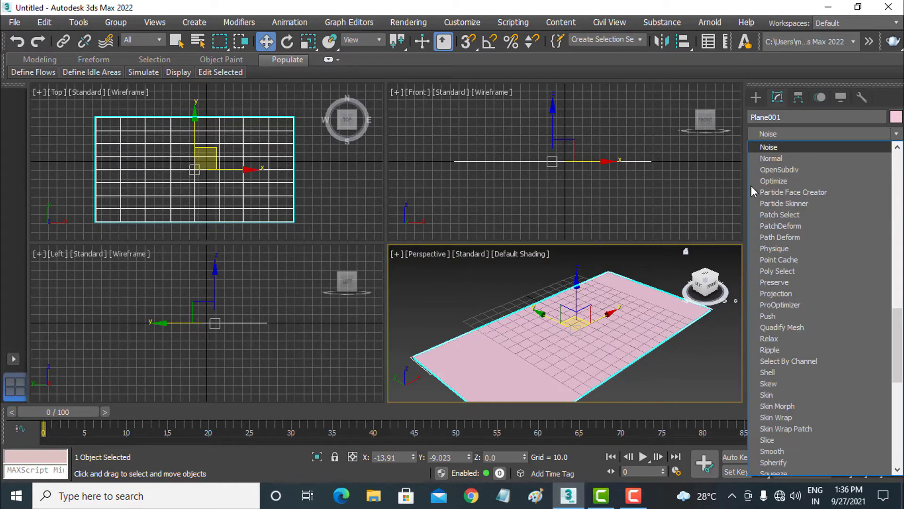
pyautogui.click(772, 151)
pyautogui.scroll(-2, 868, 374)
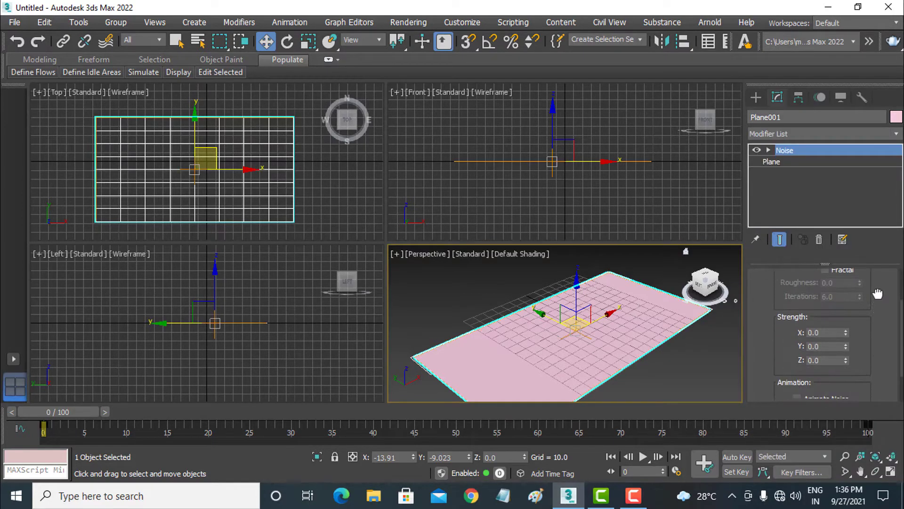
pyautogui.scroll(-2, 848, 339)
pyautogui.moveTo(847, 330)
pyautogui.mouseDown()
pyautogui.moveTo(869, 365)
pyautogui.moveTo(43, 82)
pyautogui.moveTo(176, 453)
pyautogui.mouseUp()
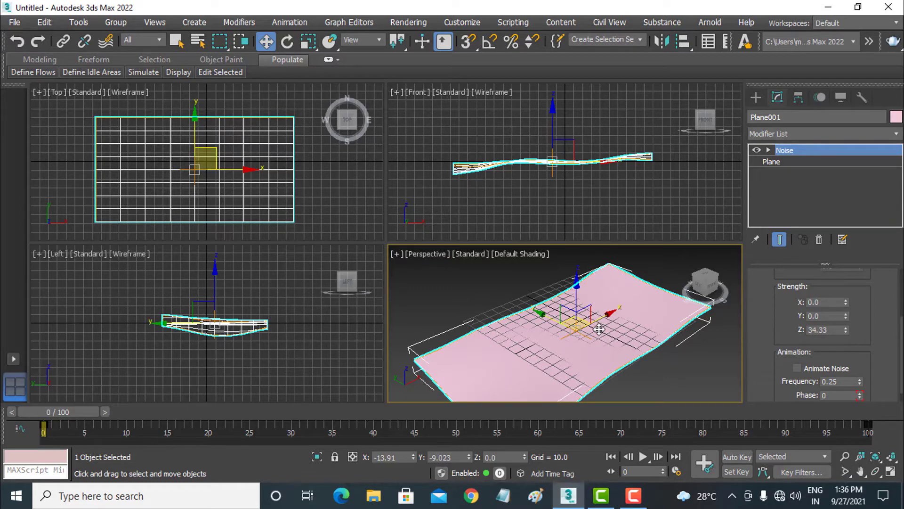
pyautogui.moveTo(599, 329)
pyautogui.keyDown('alt'); pyautogui.mouseDown(button='middle')
pyautogui.moveTo(589, 338)
pyautogui.moveTo(603, 358)
pyautogui.mouseUp(button='middle'); pyautogui.keyUp('alt')
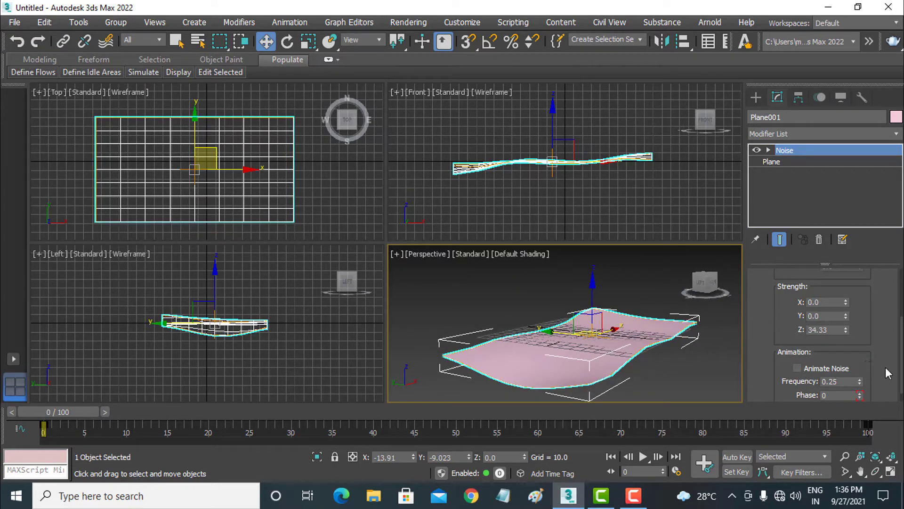
# - Push the Noise X strength up to 44.49
pyautogui.moveTo(846, 304); pyautogui.dragTo(868, 156)
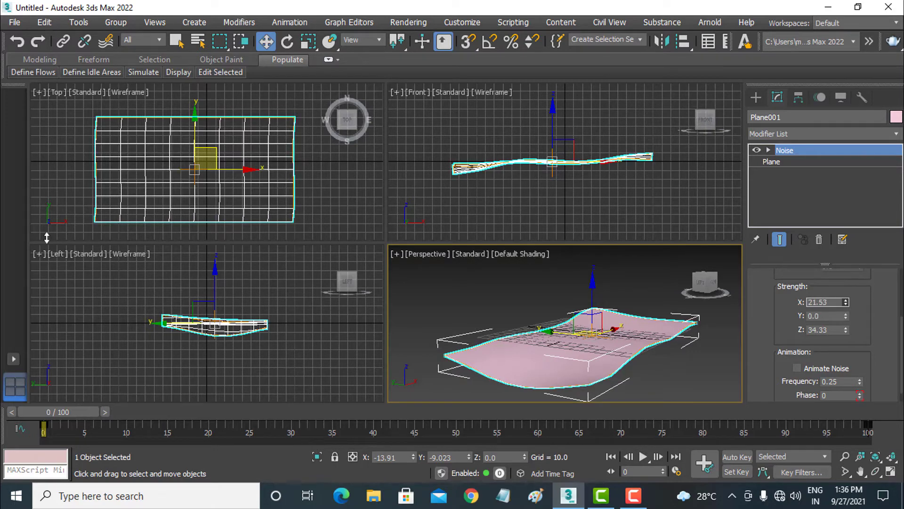
pyautogui.moveTo(46, 237)
pyautogui.mouseDown()
pyautogui.moveTo(846, 306)
pyautogui.moveTo(14, 167)
pyautogui.mouseUp()
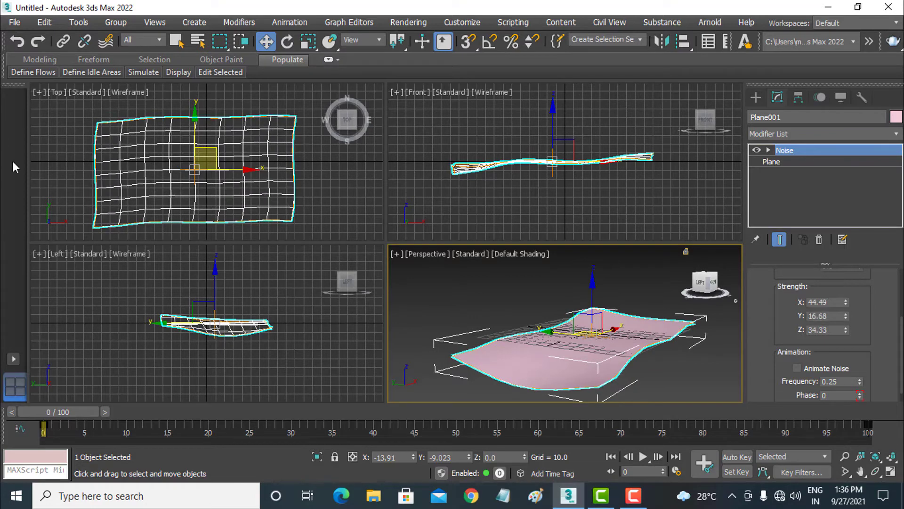
pyautogui.rightClick(489, 322)
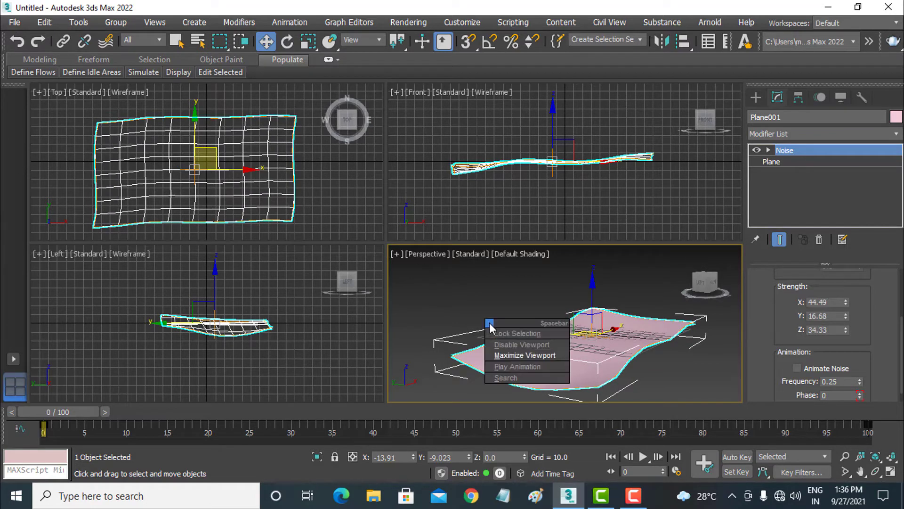
pyautogui.scroll(-2, 283, 179)
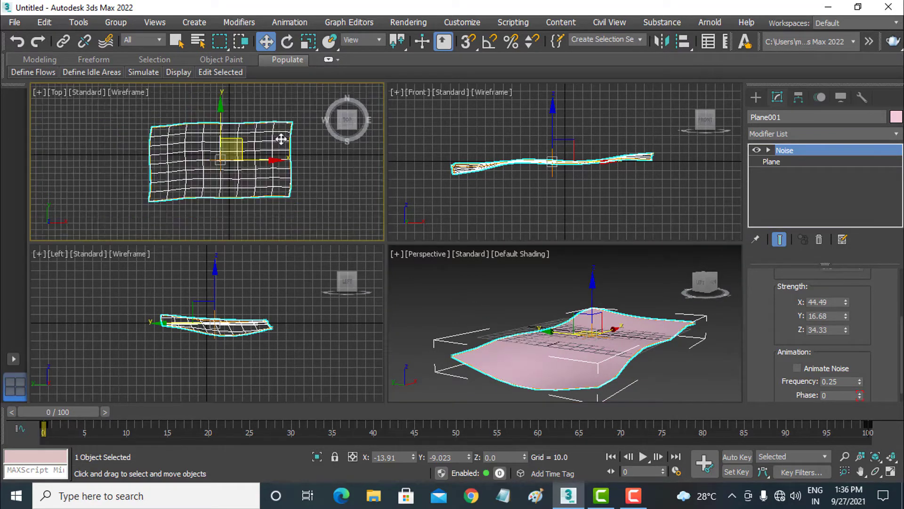
pyautogui.scroll(-2, 249, 153)
pyautogui.scroll(-1, 255, 160)
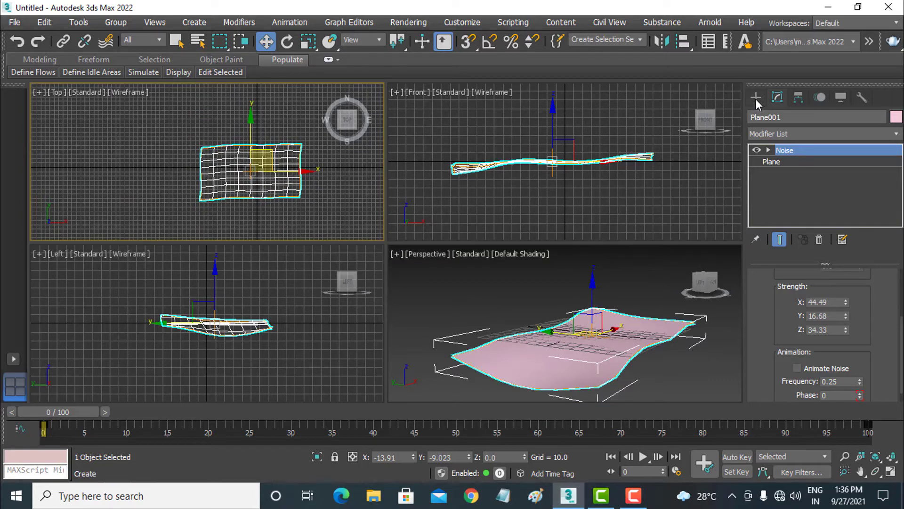
# - Place a Yucca from AEC Extended Foliage just left of the plane
pyautogui.click(756, 97)
pyautogui.click(768, 137)
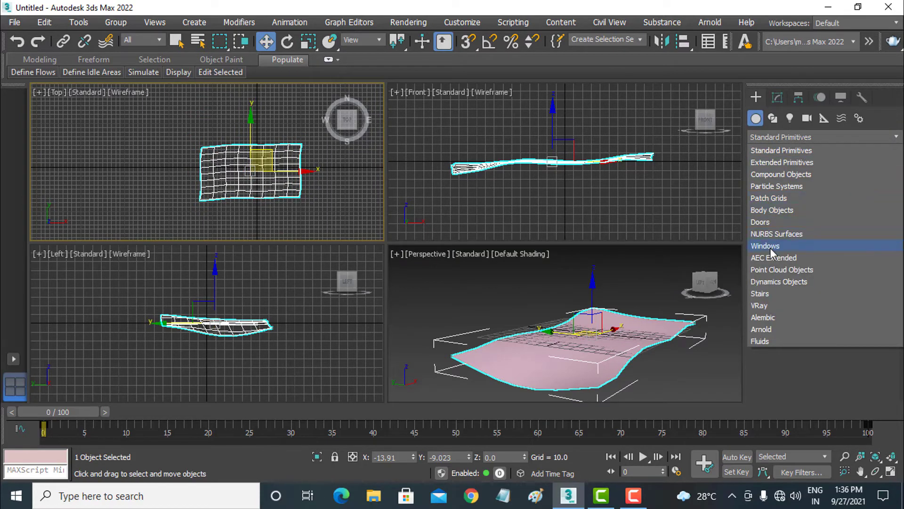
pyautogui.click(770, 260)
pyautogui.click(790, 185)
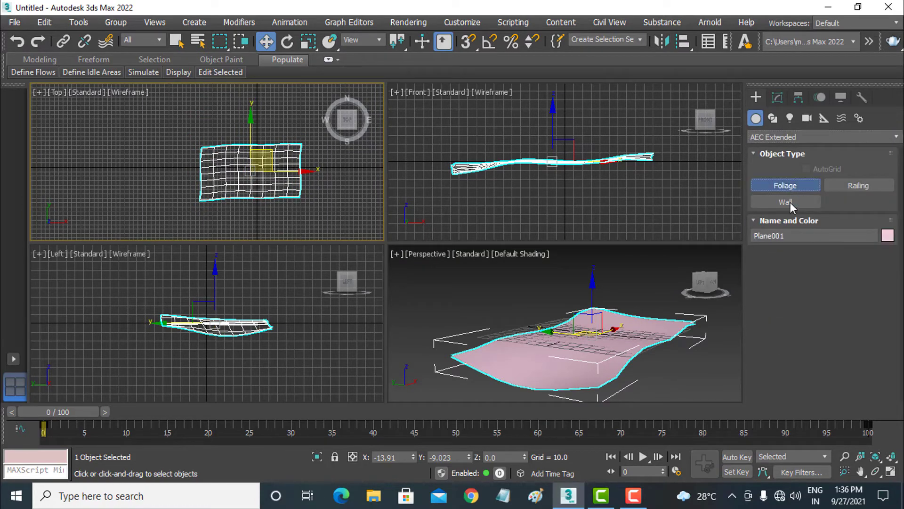
pyautogui.moveTo(869, 315); pyautogui.dragTo(861, 349)
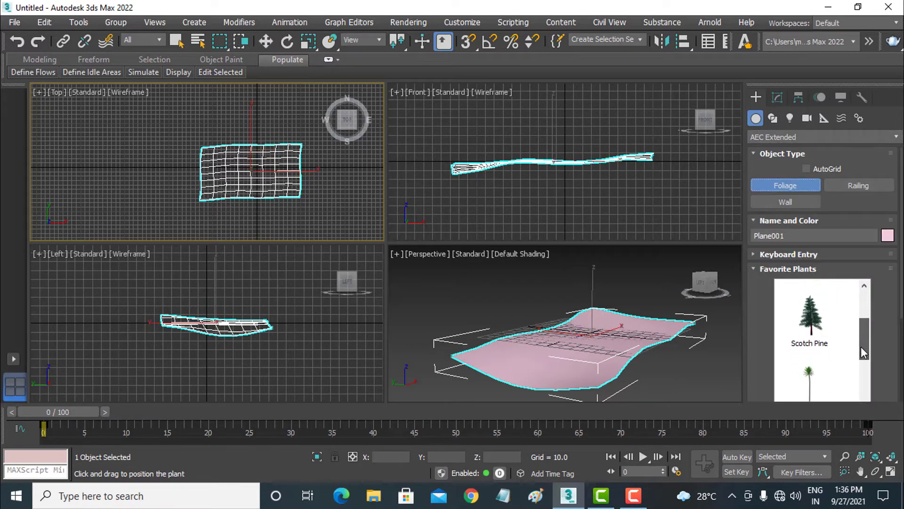
pyautogui.click(818, 369)
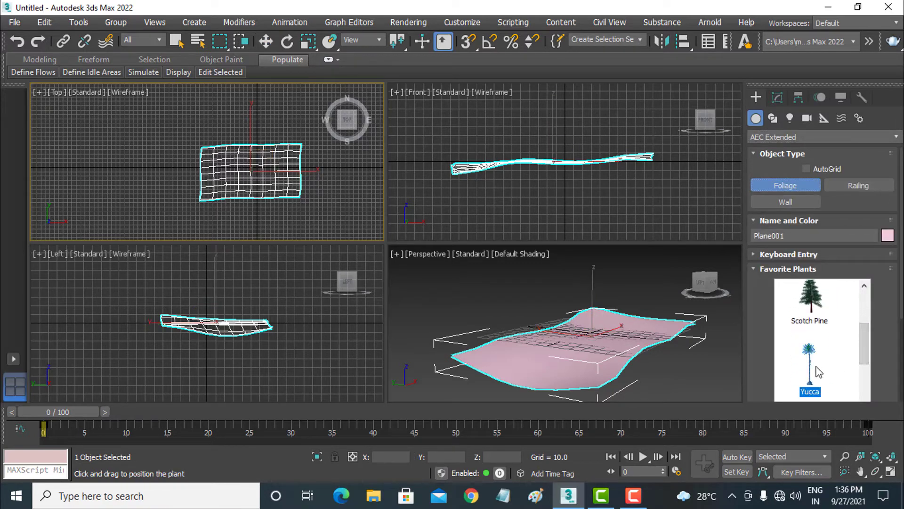
pyautogui.click(158, 172)
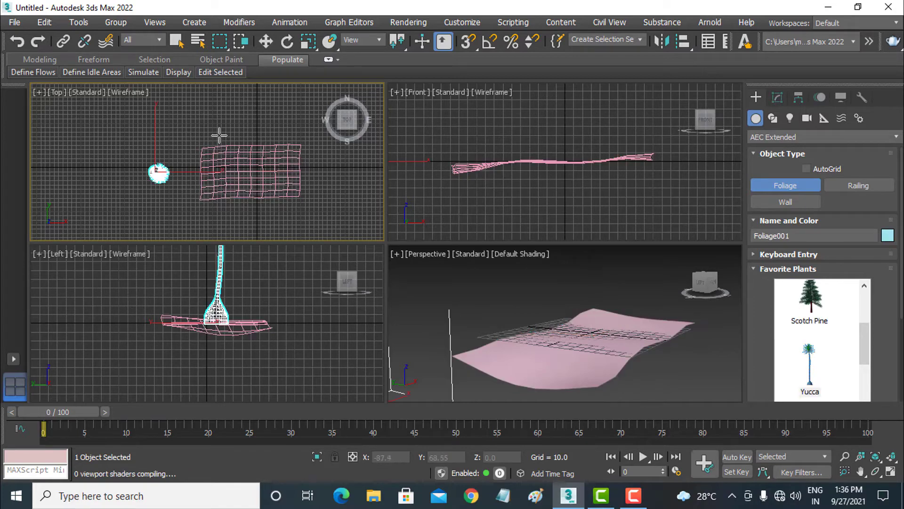
pyautogui.click(260, 43)
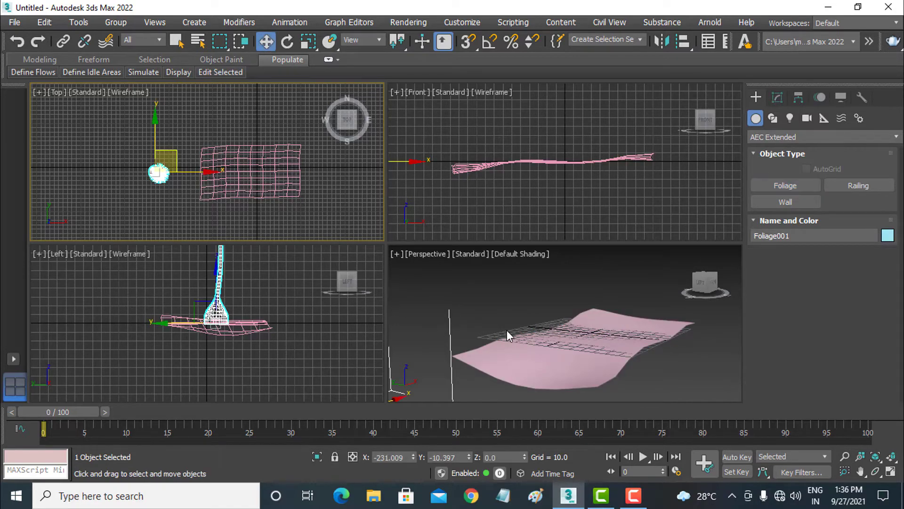
# - Uniformly scale the Yucca tree down
pyautogui.moveTo(263, 310); pyautogui.dragTo(260, 325, button='middle')
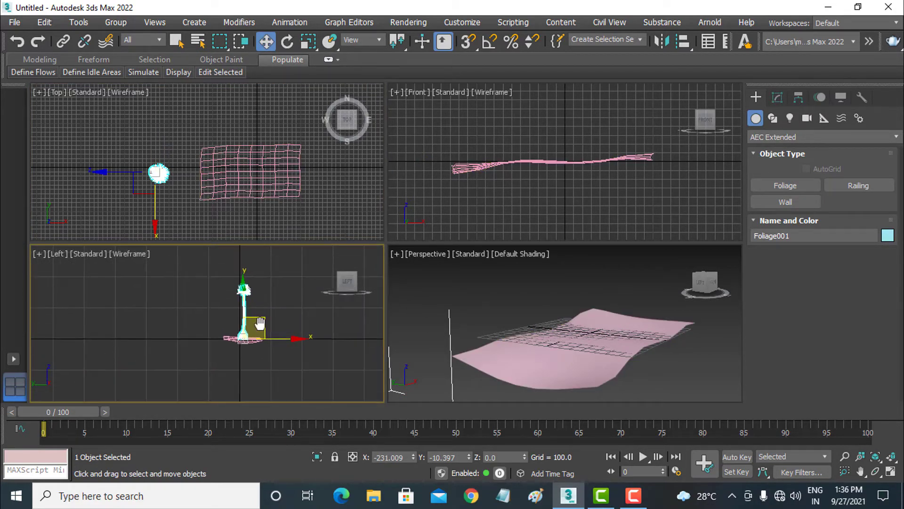
pyautogui.click(307, 41)
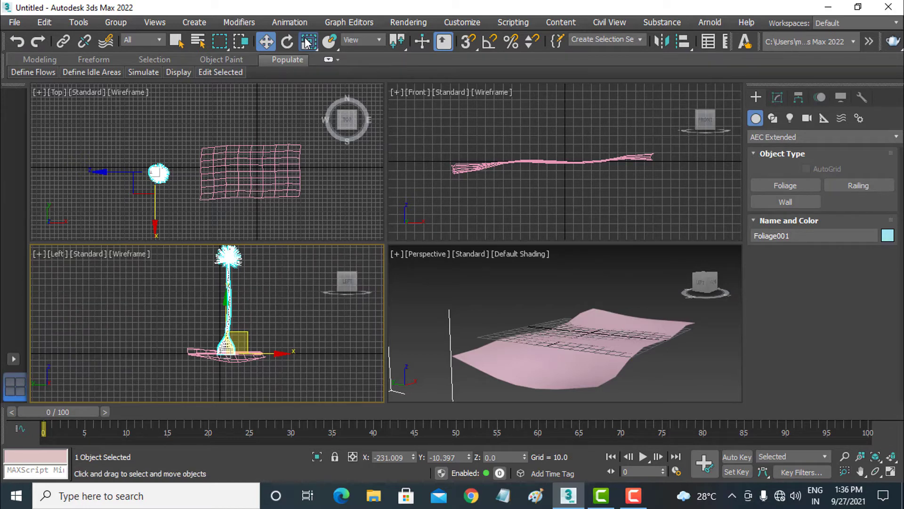
pyautogui.moveTo(230, 346)
pyautogui.mouseDown()
pyautogui.moveTo(204, 392)
pyautogui.moveTo(203, 452)
pyautogui.mouseUp()
pyautogui.click(266, 41)
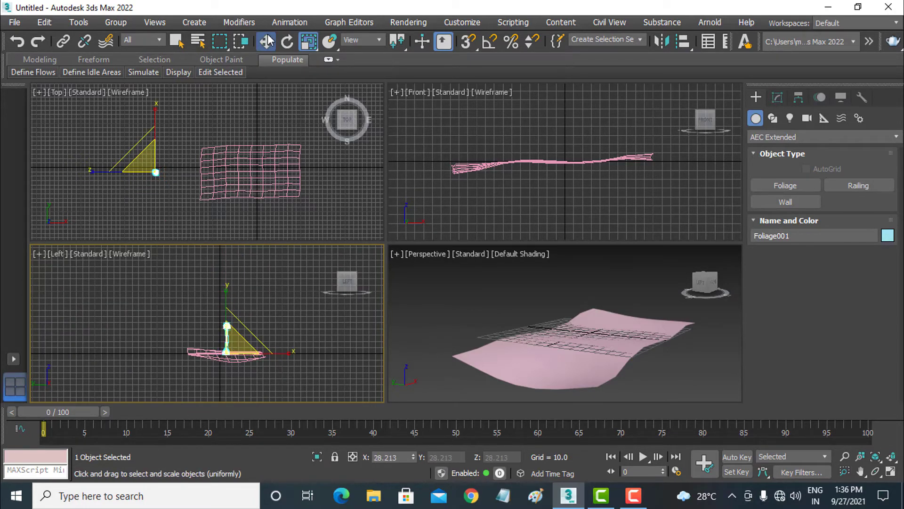
pyautogui.scroll(4, 421, 350)
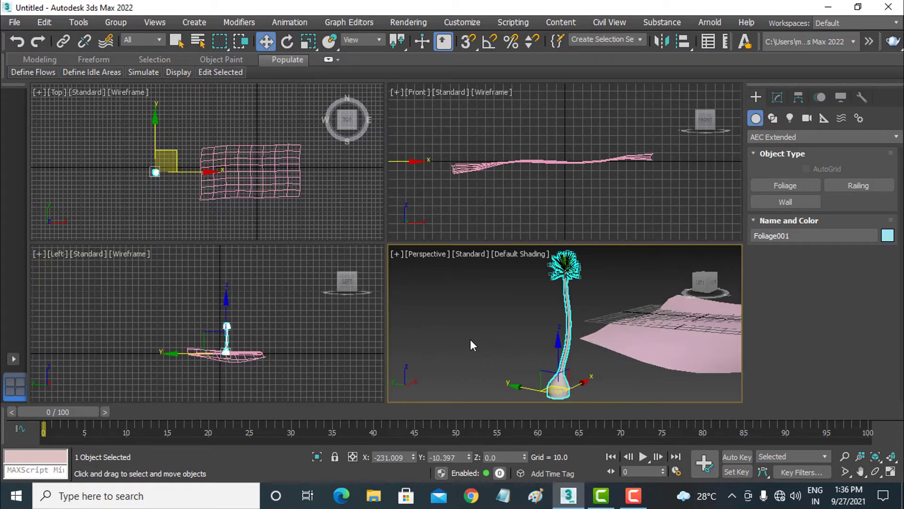
pyautogui.click(517, 347)
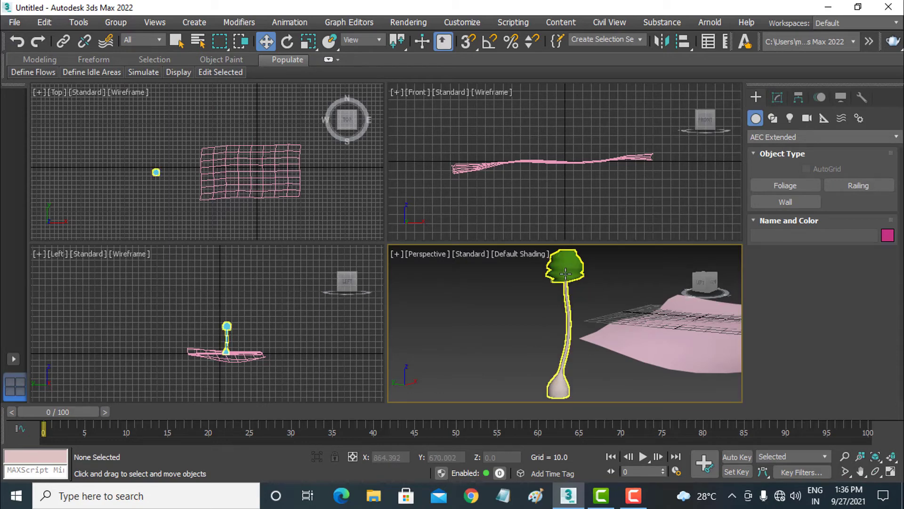
# - Set the Yucca's Viewport Canopy Mode to Never so its full leaves show
pyautogui.click(569, 281)
pyautogui.click(778, 98)
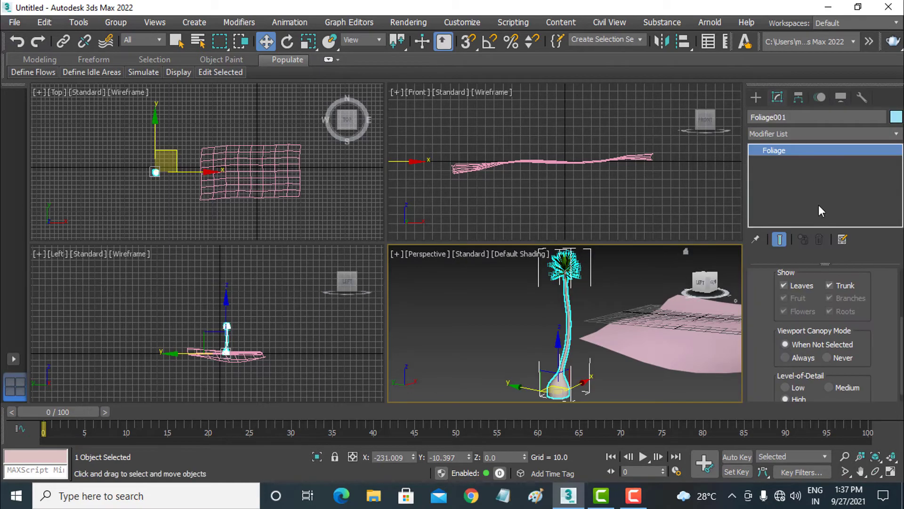
pyautogui.scroll(-1, 870, 398)
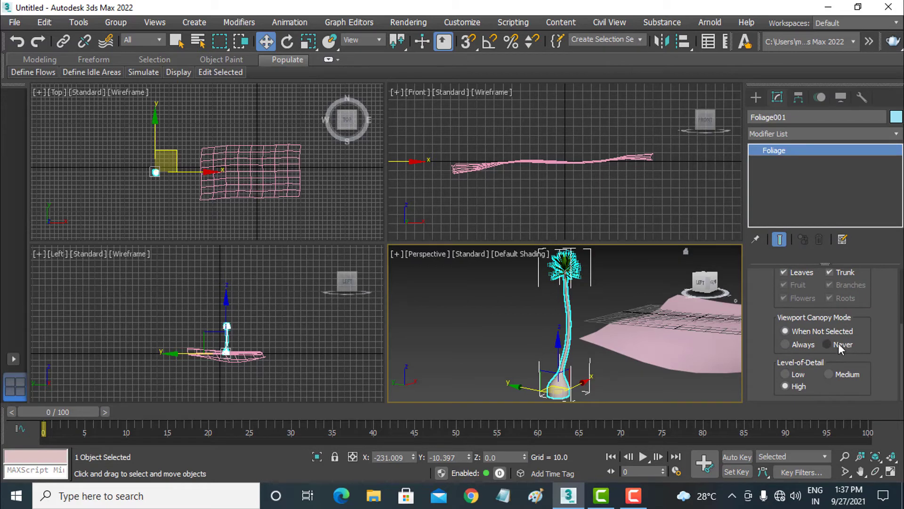
pyautogui.click(838, 343)
pyautogui.click(630, 274)
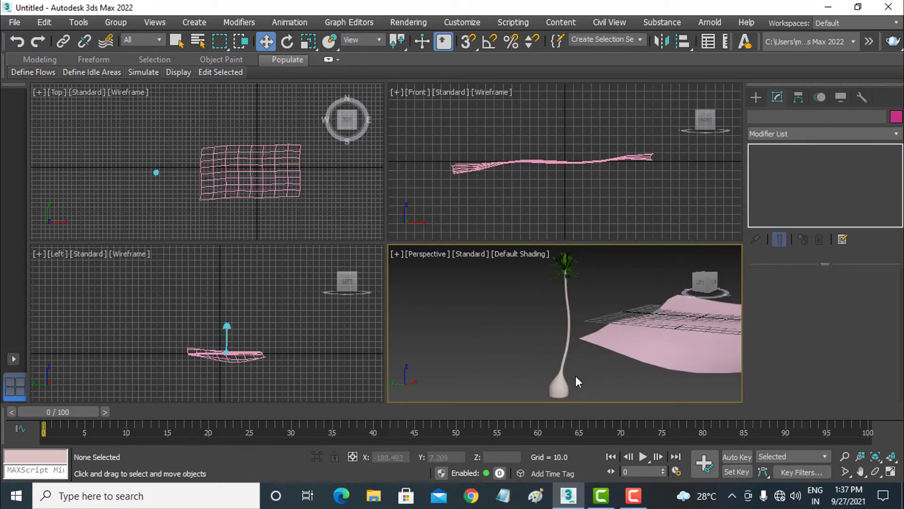
pyautogui.click(564, 391)
pyautogui.moveTo(705, 282); pyautogui.dragTo(727, 282)
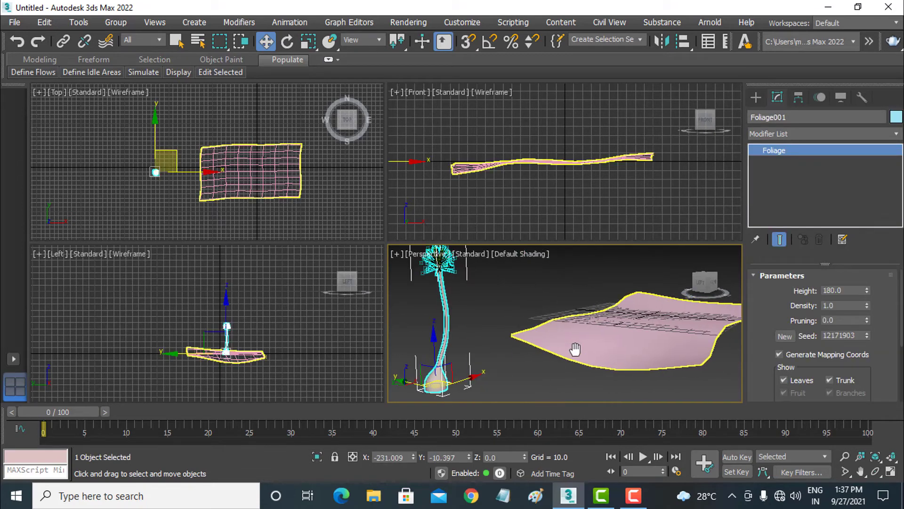
pyautogui.click(755, 97)
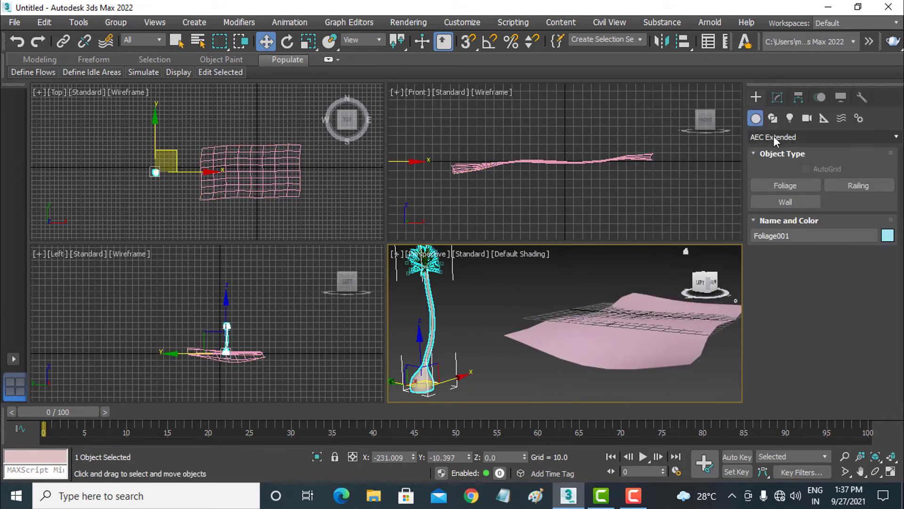
# - Make the Yucca a Scatter compound with Plane001 as distribution object
pyautogui.click(775, 137)
pyautogui.click(774, 175)
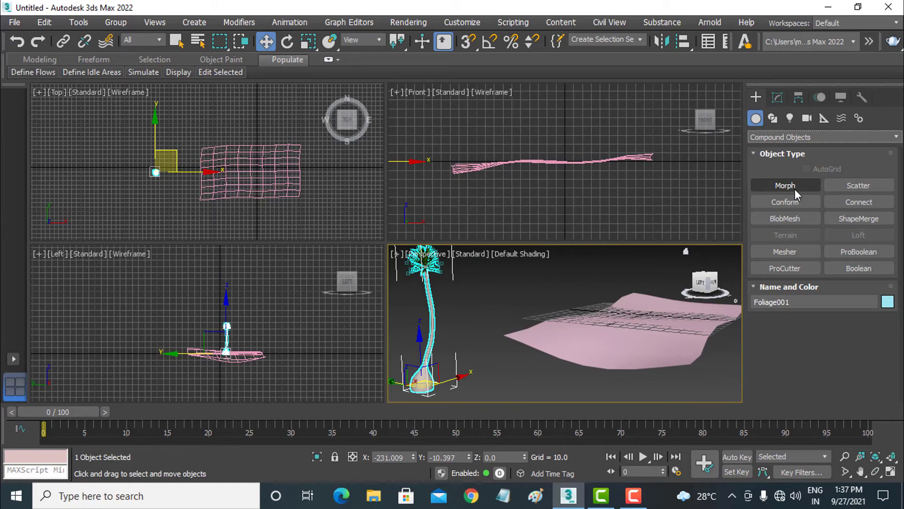
pyautogui.click(847, 187)
pyautogui.click(809, 352)
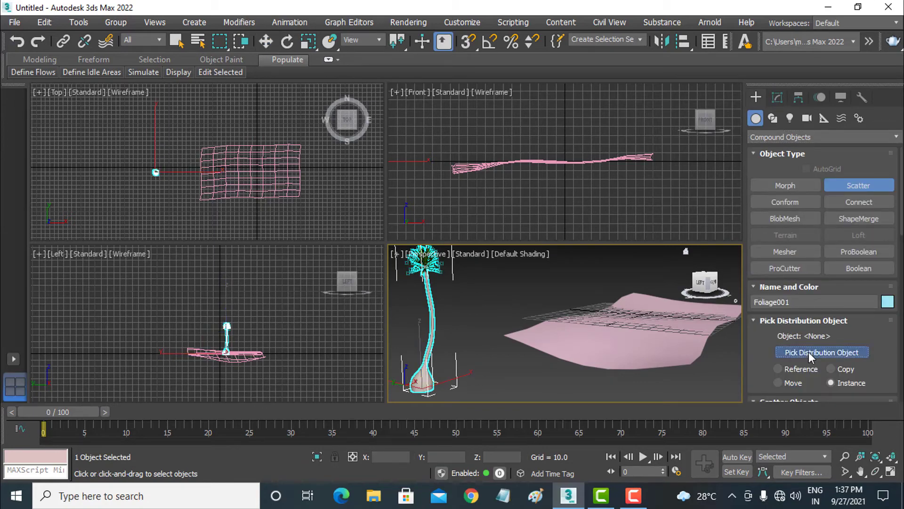
pyautogui.click(664, 335)
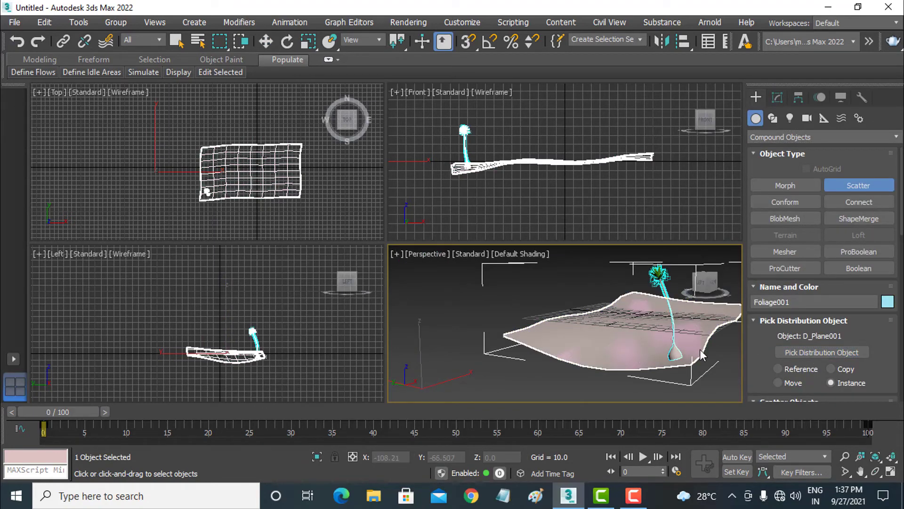
pyautogui.moveTo(880, 368)
pyautogui.mouseDown()
pyautogui.moveTo(876, 144)
pyautogui.moveTo(886, 50)
pyautogui.mouseUp()
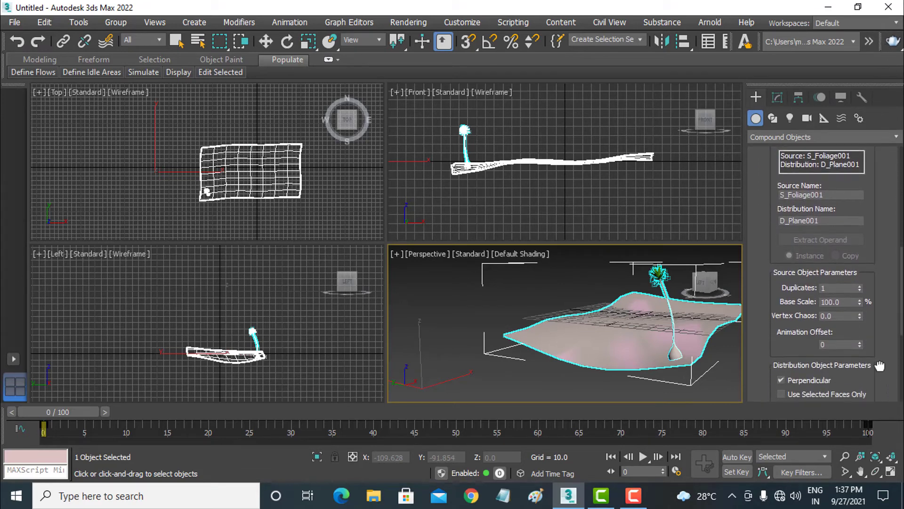
# - Set Distribute Using to All Vertices and activate the Perspective view
pyautogui.scroll(-1, 824, 365)
pyautogui.moveTo(886, 364); pyautogui.dragTo(879, 231)
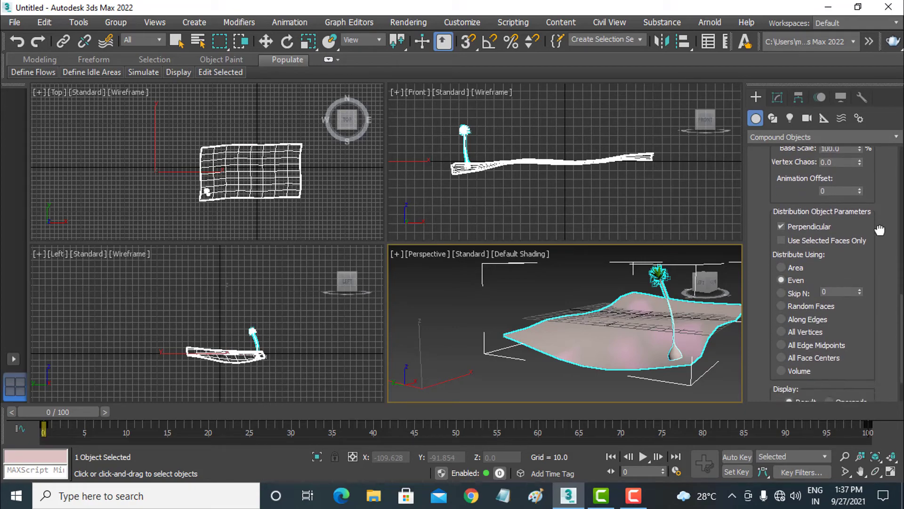
pyautogui.click(795, 332)
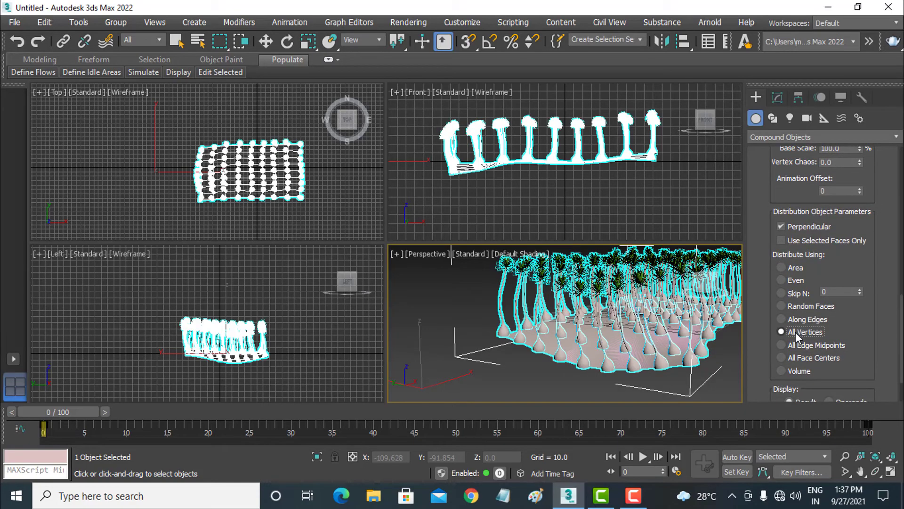
pyautogui.rightClick(583, 335)
pyautogui.click(597, 363)
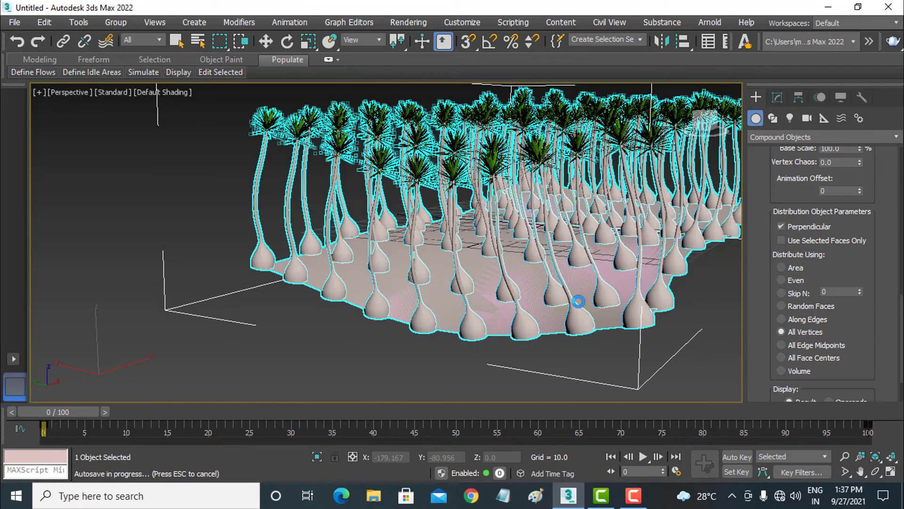
pyautogui.moveTo(530, 289)
pyautogui.keyDown('alt'); pyautogui.mouseDown(button='middle')
pyautogui.moveTo(428, 337)
pyautogui.moveTo(349, 320)
pyautogui.moveTo(390, 338)
pyautogui.moveTo(615, 310)
pyautogui.moveTo(504, 288)
pyautogui.moveTo(397, 304)
pyautogui.moveTo(299, 296)
pyautogui.mouseUp(button='middle'); pyautogui.keyUp('alt')
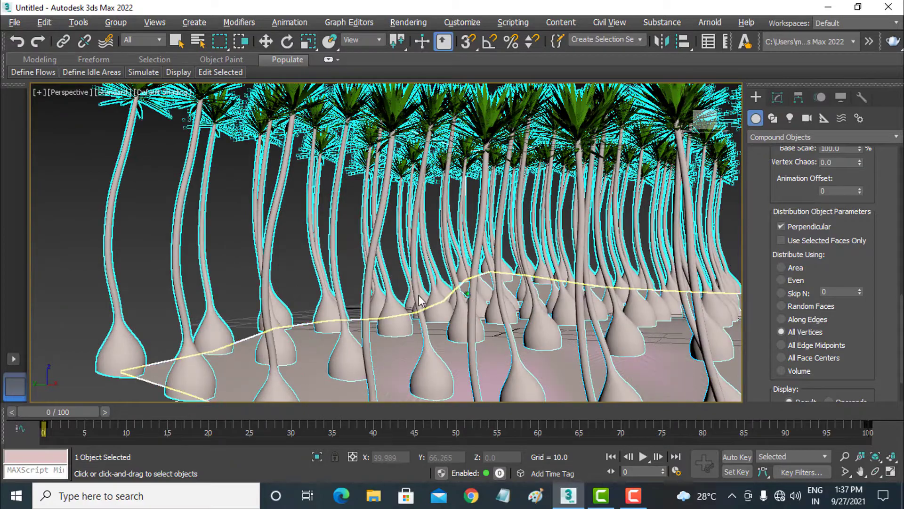
pyautogui.keyDown('alt'); pyautogui.moveTo(419, 300); pyautogui.dragTo(447, 299, button='middle'); pyautogui.keyUp('alt')
pyautogui.scroll(3, 457, 299)
pyautogui.scroll(3, 477, 299)
pyautogui.scroll(3, 504, 304)
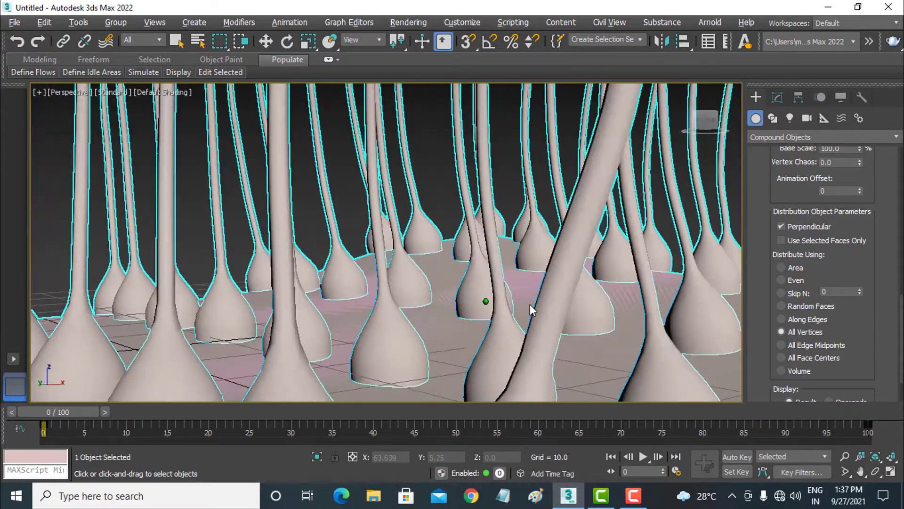
pyautogui.moveTo(530, 304)
pyautogui.keyDown('alt'); pyautogui.mouseDown(button='middle')
pyautogui.moveTo(617, 308)
pyautogui.moveTo(572, 324)
pyautogui.mouseUp(button='middle'); pyautogui.keyUp('alt')
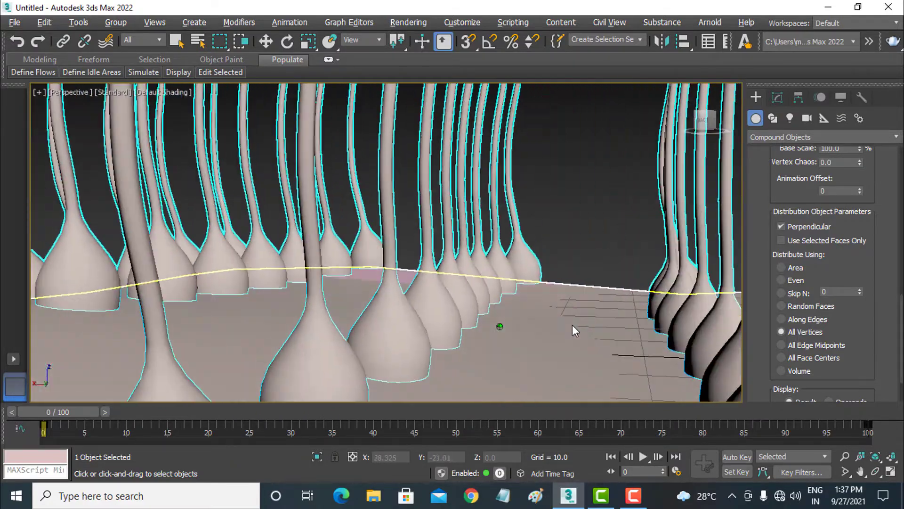
pyautogui.scroll(3, 570, 329)
pyautogui.scroll(3, 542, 333)
pyautogui.scroll(3, 495, 333)
pyautogui.scroll(3, 510, 332)
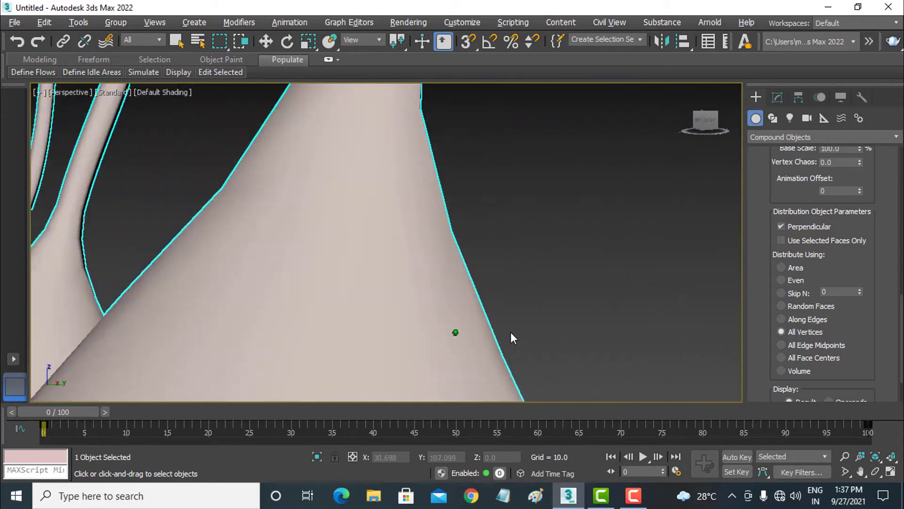
pyautogui.scroll(-10, 471, 336)
pyautogui.moveTo(396, 342)
pyautogui.keyDown('alt'); pyautogui.mouseDown(button='middle')
pyautogui.moveTo(339, 280)
pyautogui.moveTo(404, 278)
pyautogui.moveTo(444, 296)
pyautogui.moveTo(431, 338)
pyautogui.moveTo(387, 352)
pyautogui.moveTo(326, 338)
pyautogui.moveTo(380, 350)
pyautogui.moveTo(405, 343)
pyautogui.mouseUp(button='middle'); pyautogui.keyUp('alt')
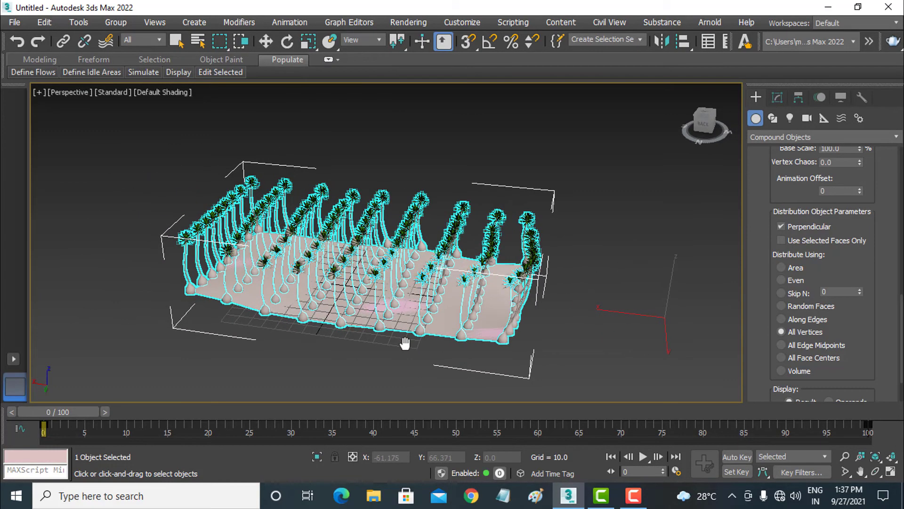